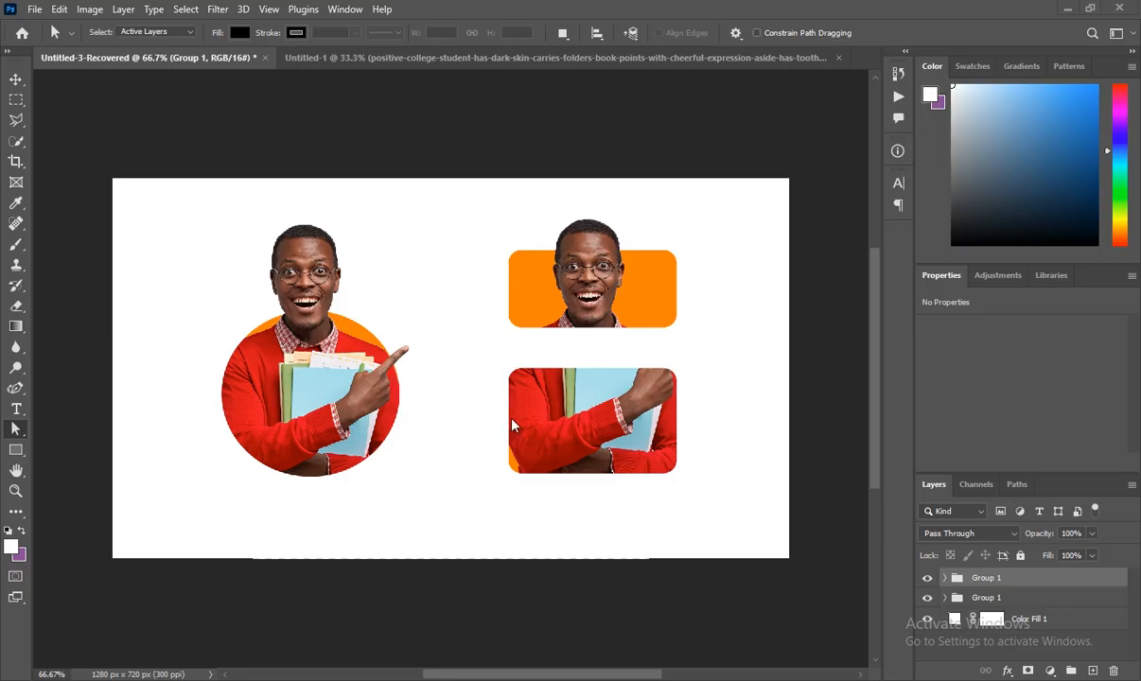
Step: Create a new 5 x 5 inch document at 300 pixels/inch in 16 bit RGB Color with transparent background contents
click(33, 9)
click(49, 26)
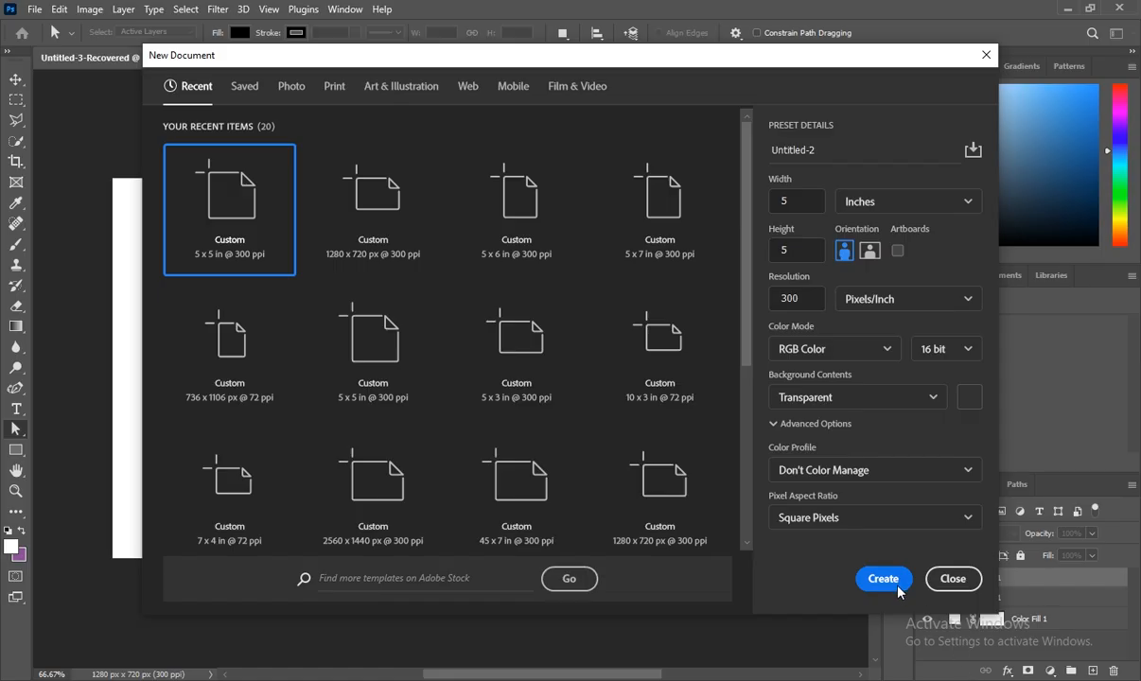
click(882, 579)
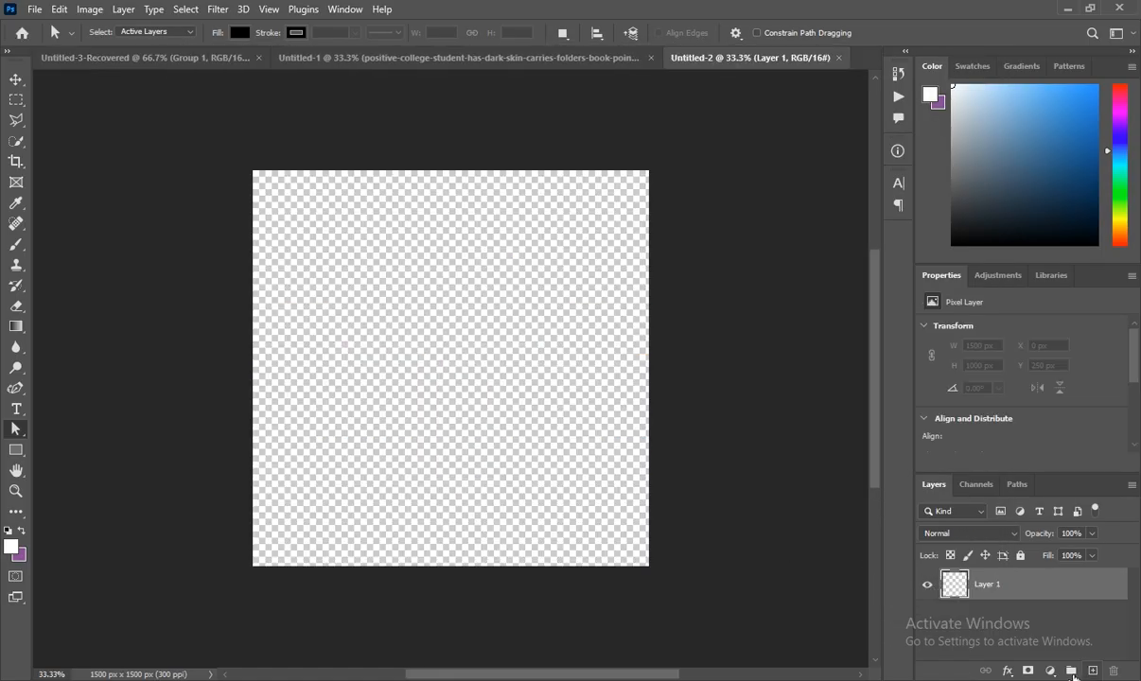
Step: Add a white Solid Color fill layer and create a new empty layer above it
click(1050, 671)
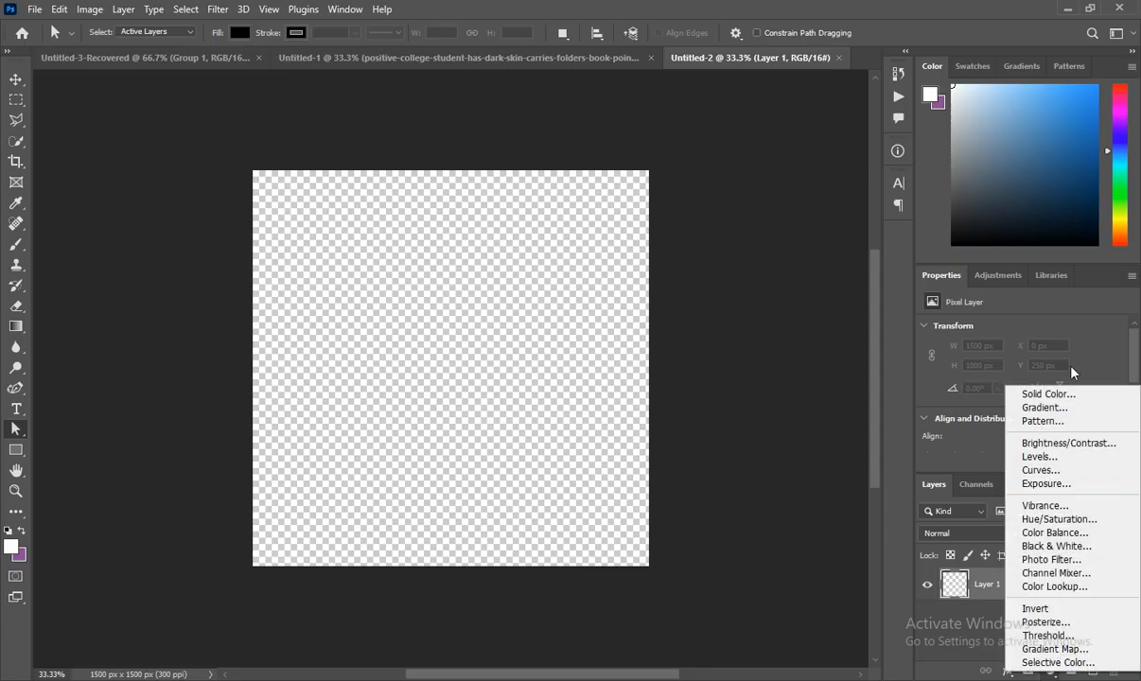
click(1058, 395)
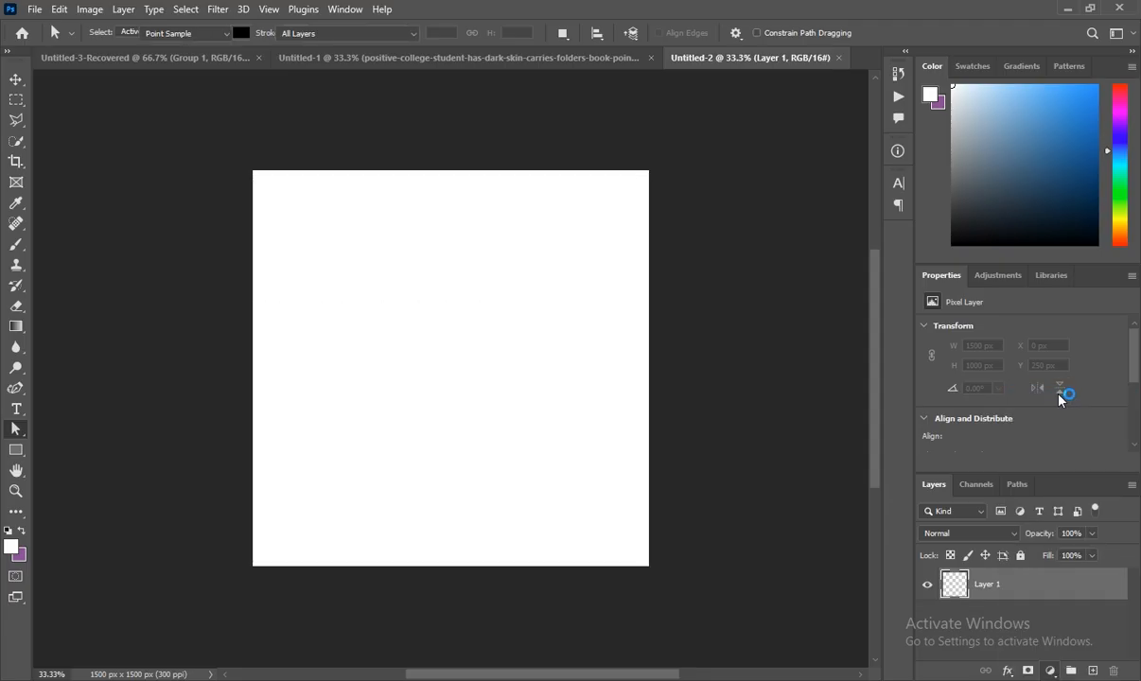
click(1081, 261)
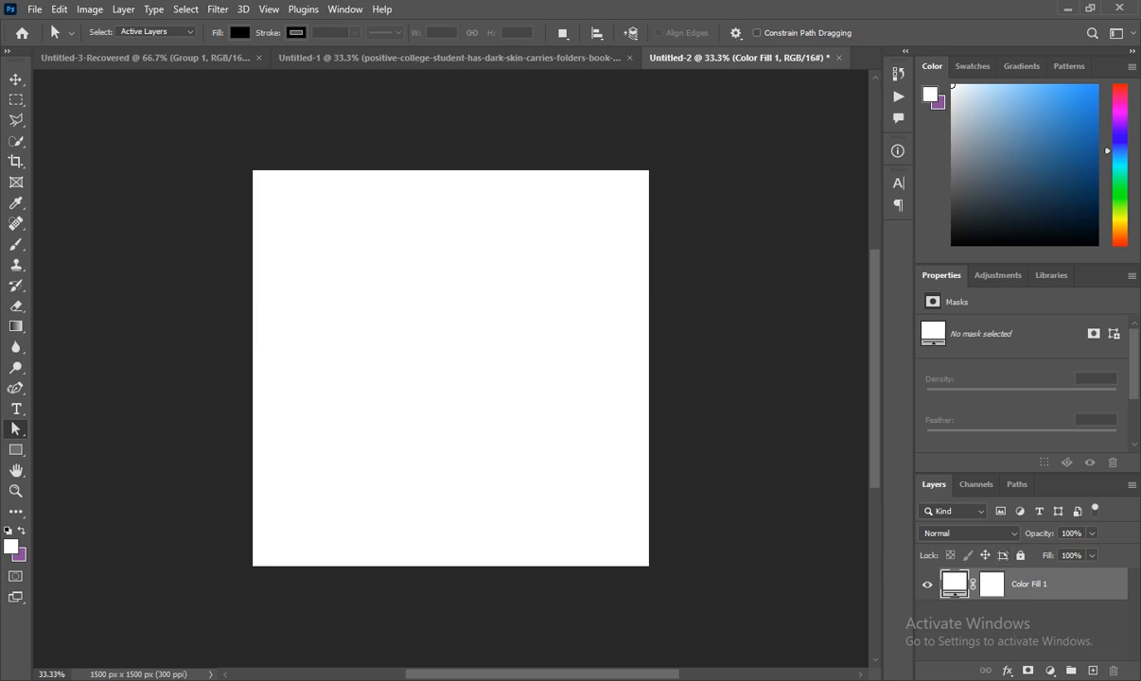
click(1093, 670)
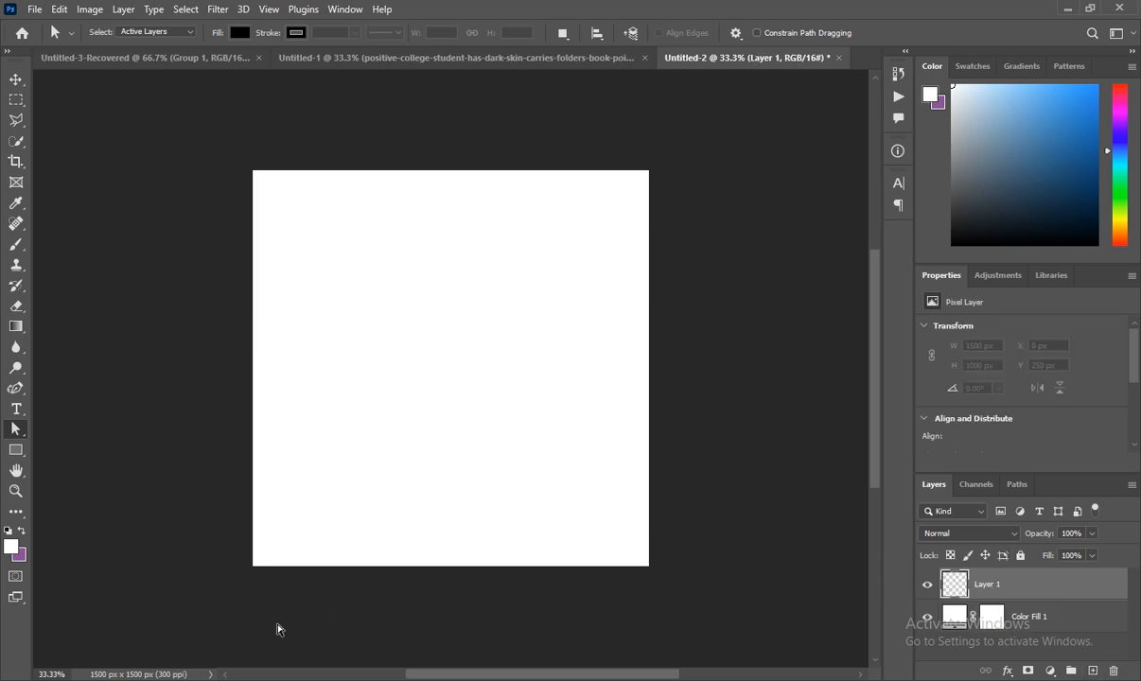
Step: Draw a nearly circular ellipse about 555 x 545 px in the lower middle of the Untitled-2 canvas
click(185, 59)
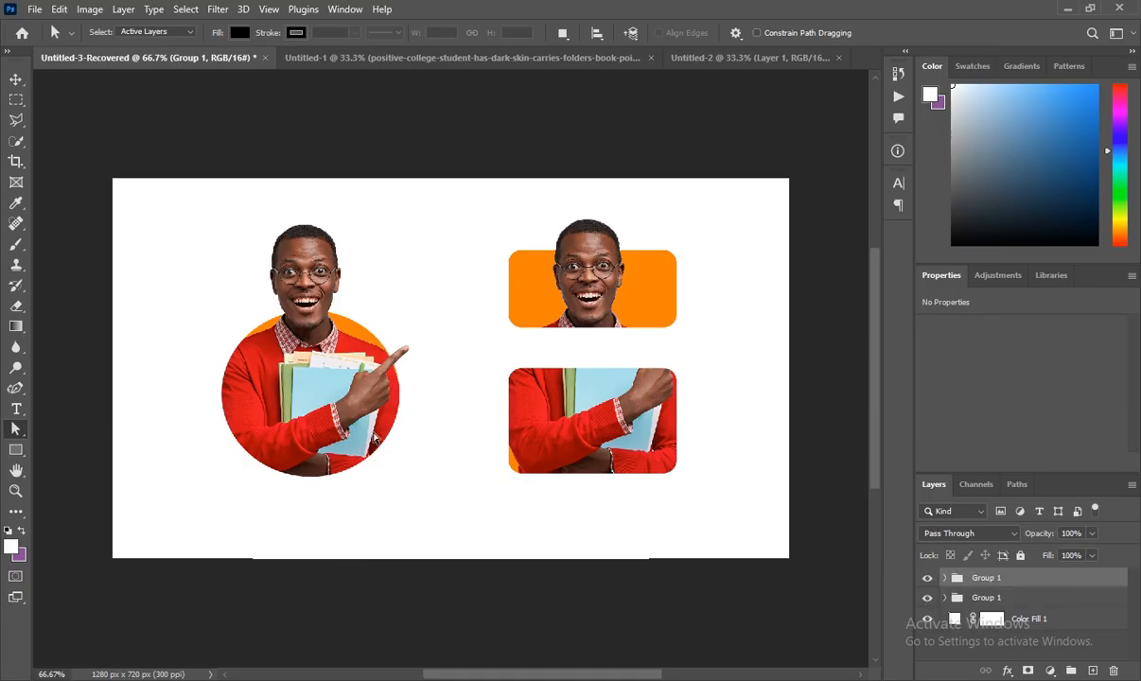
click(706, 53)
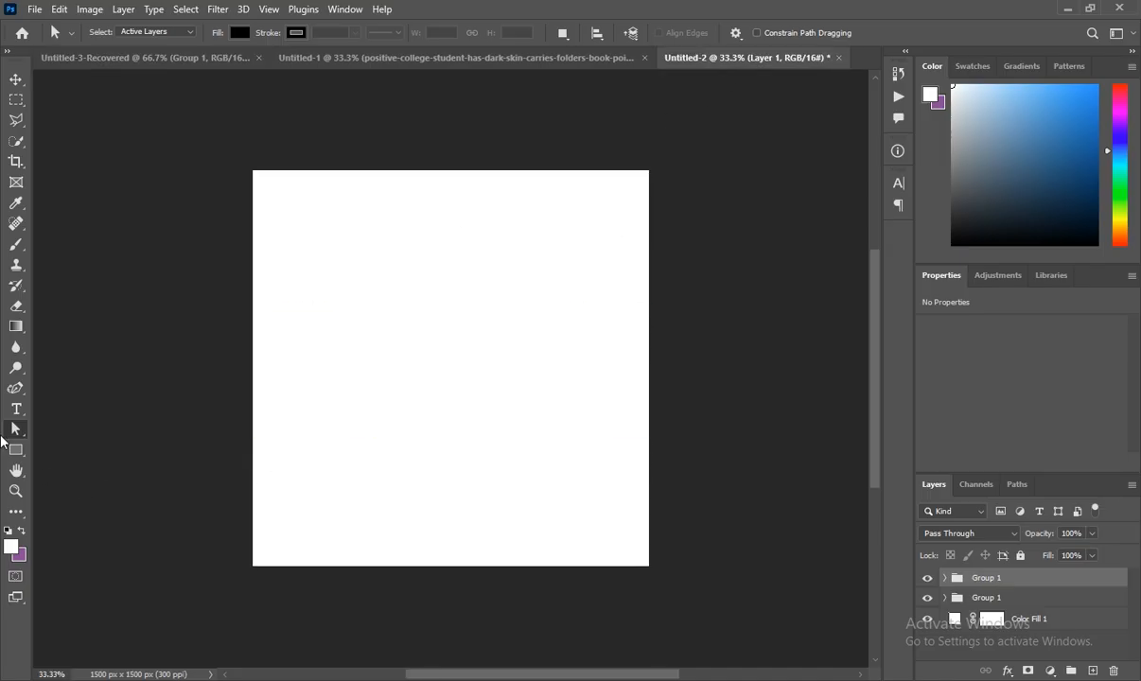
right_click(13, 430)
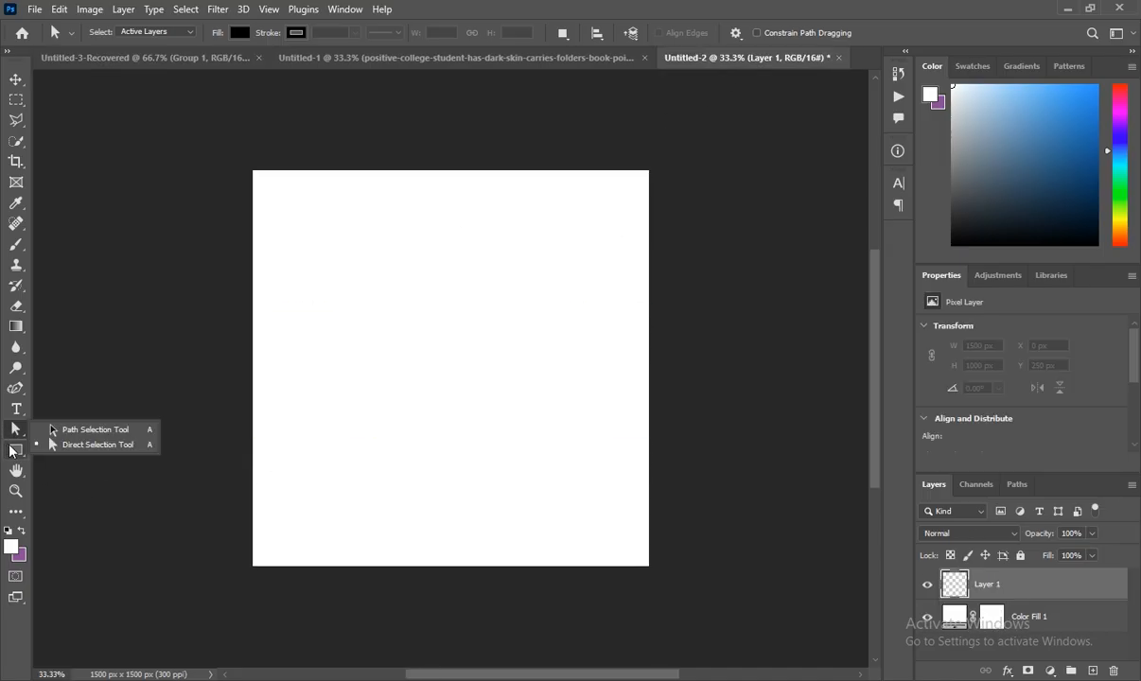
click(9, 447)
right_click(10, 449)
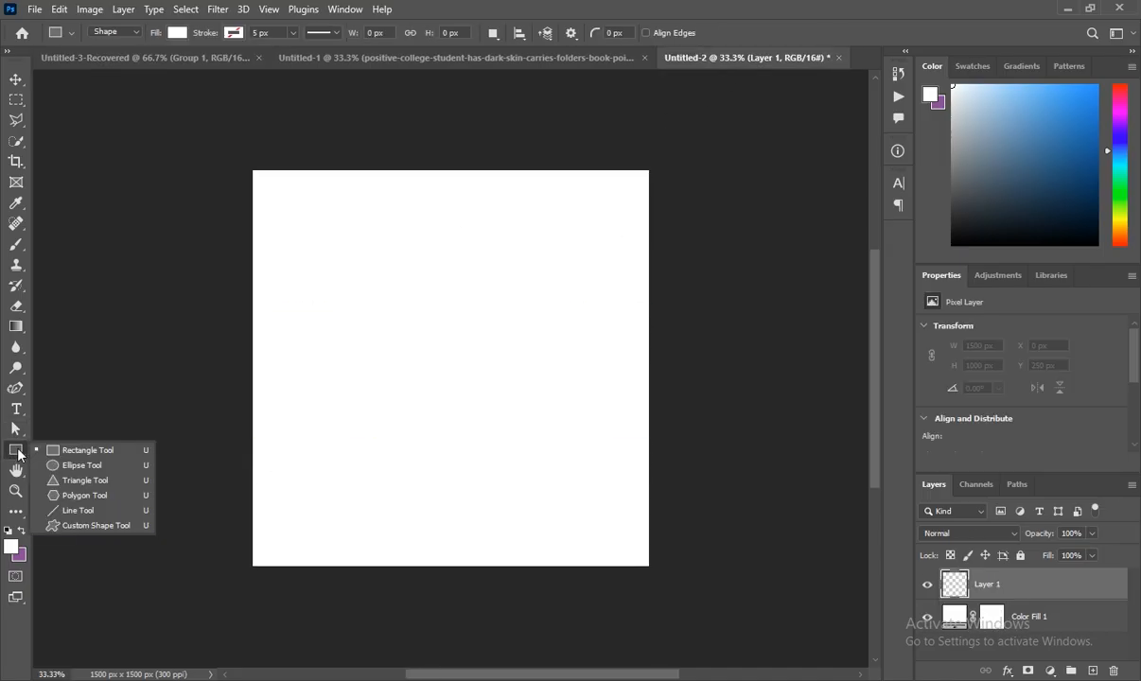
click(98, 458)
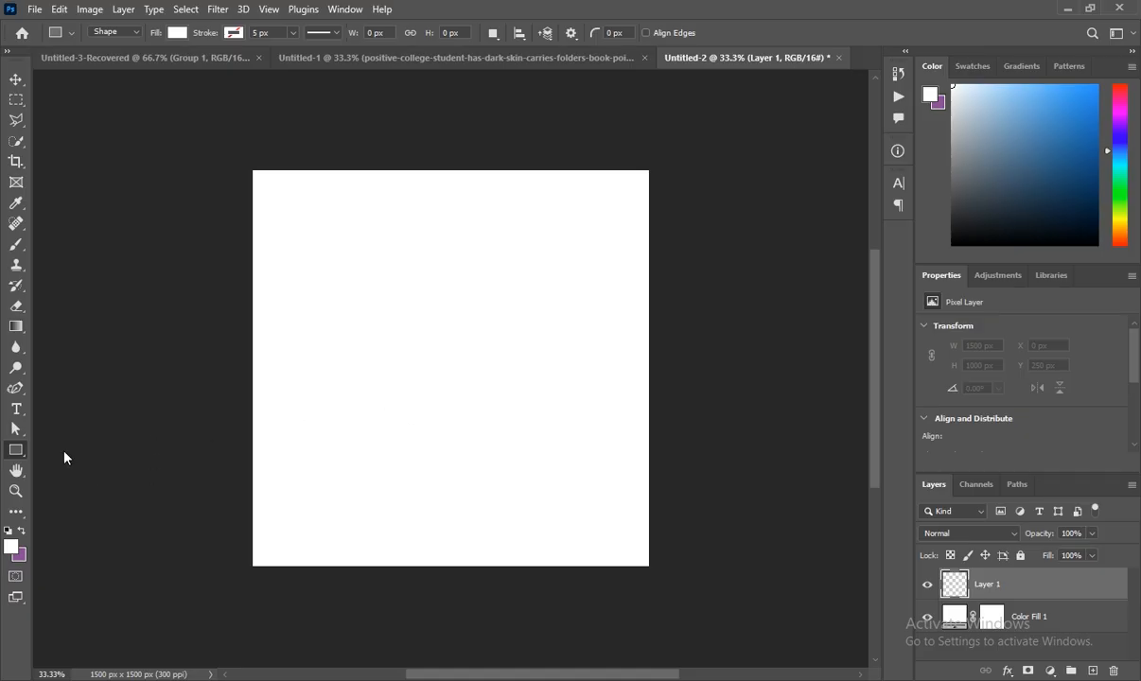
key(shift+u)
drag(398, 348, 558, 492)
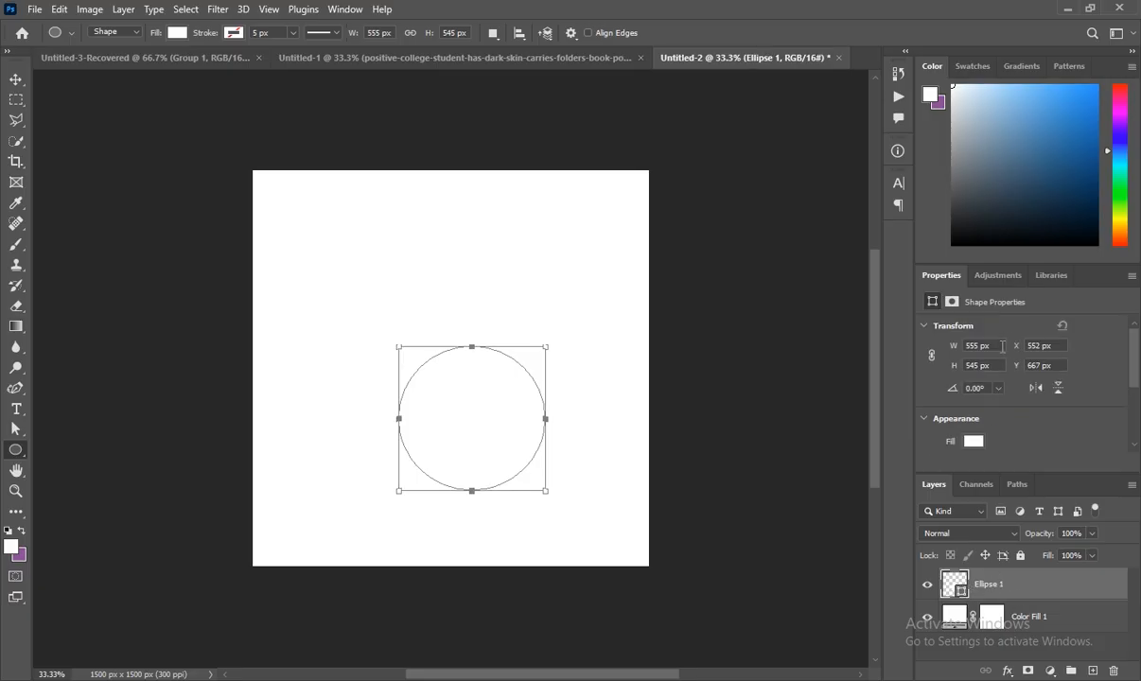
Step: Change the ellipse's fill colour to a bright orange with a hue of 35°
click(974, 441)
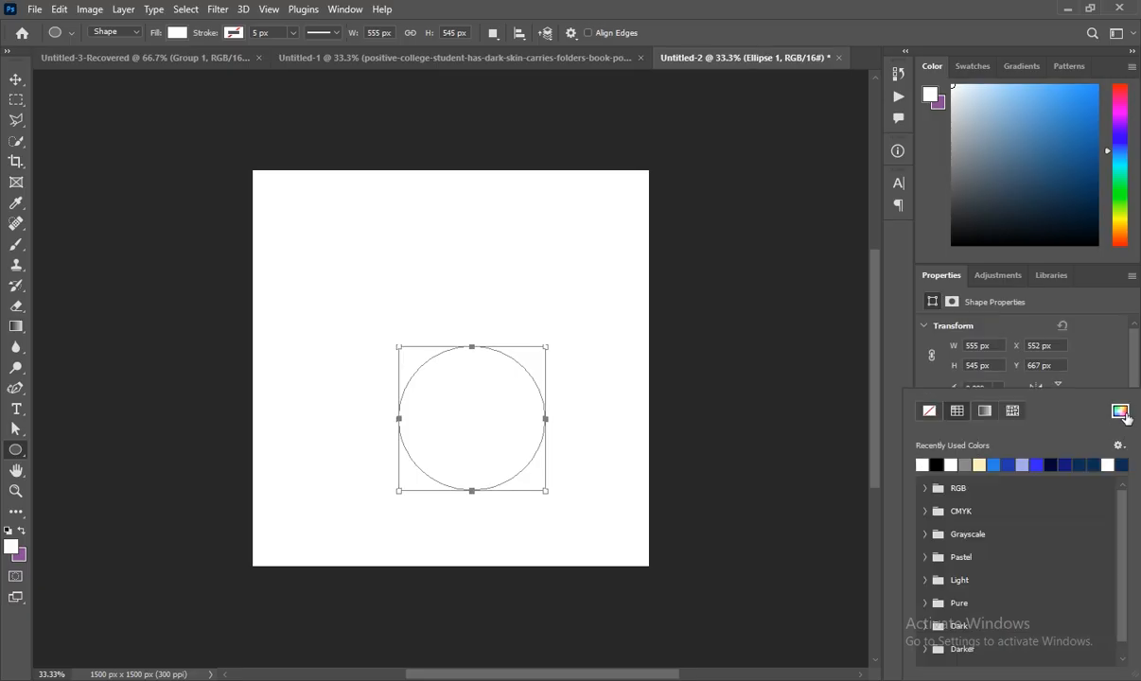
click(1122, 414)
click(935, 449)
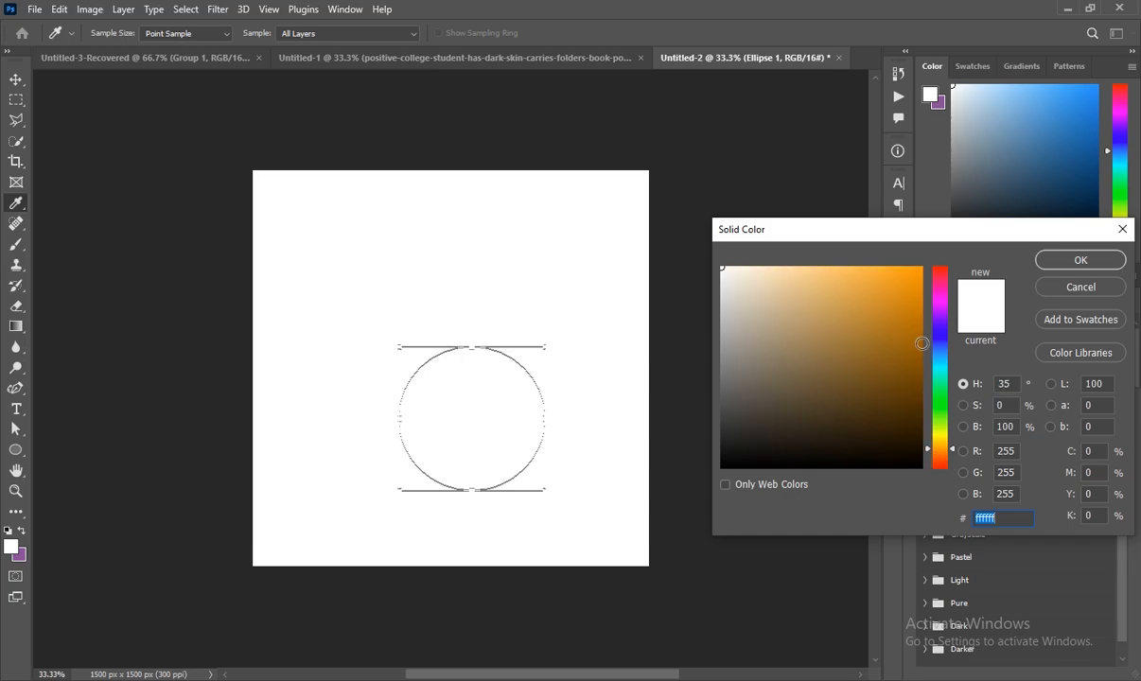
drag(899, 302, 984, 220)
click(1040, 263)
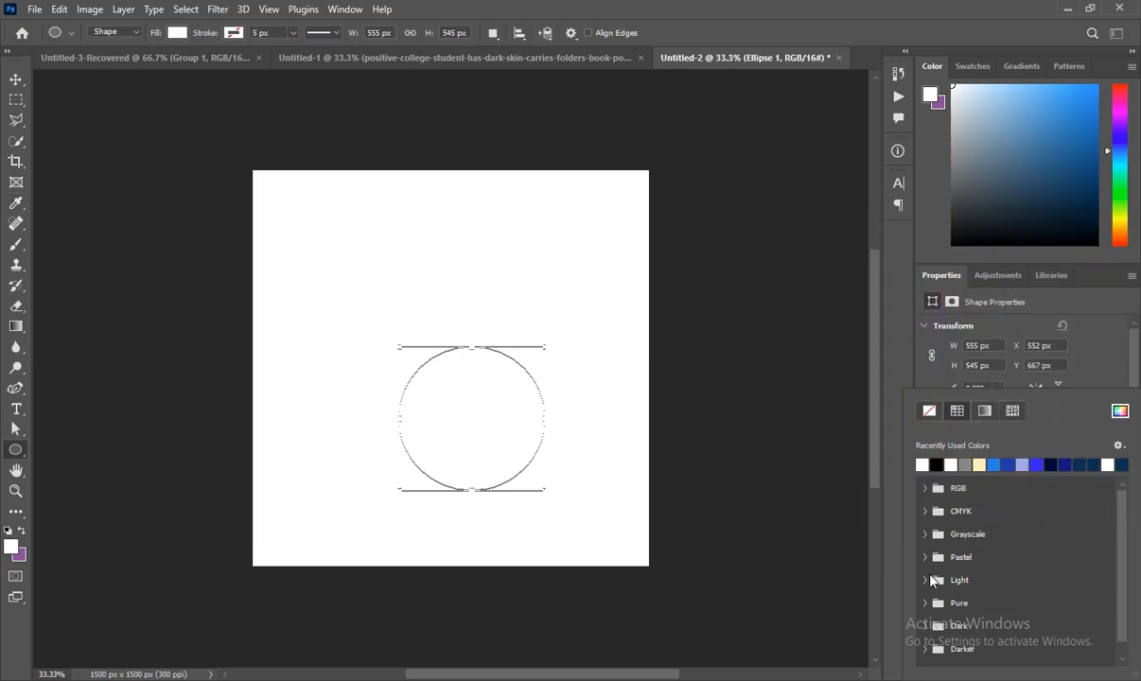
click(892, 572)
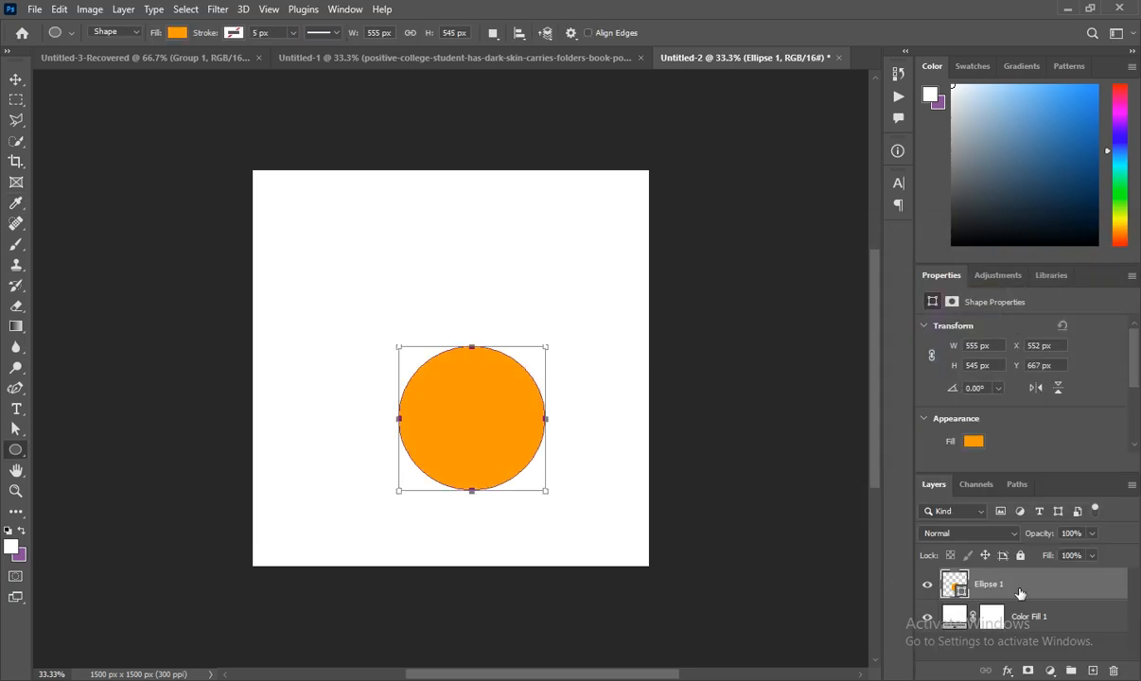
Step: Add an empty layer above the ellipse and copy the student cutout from Untitled-1 into Untitled-2
click(1093, 671)
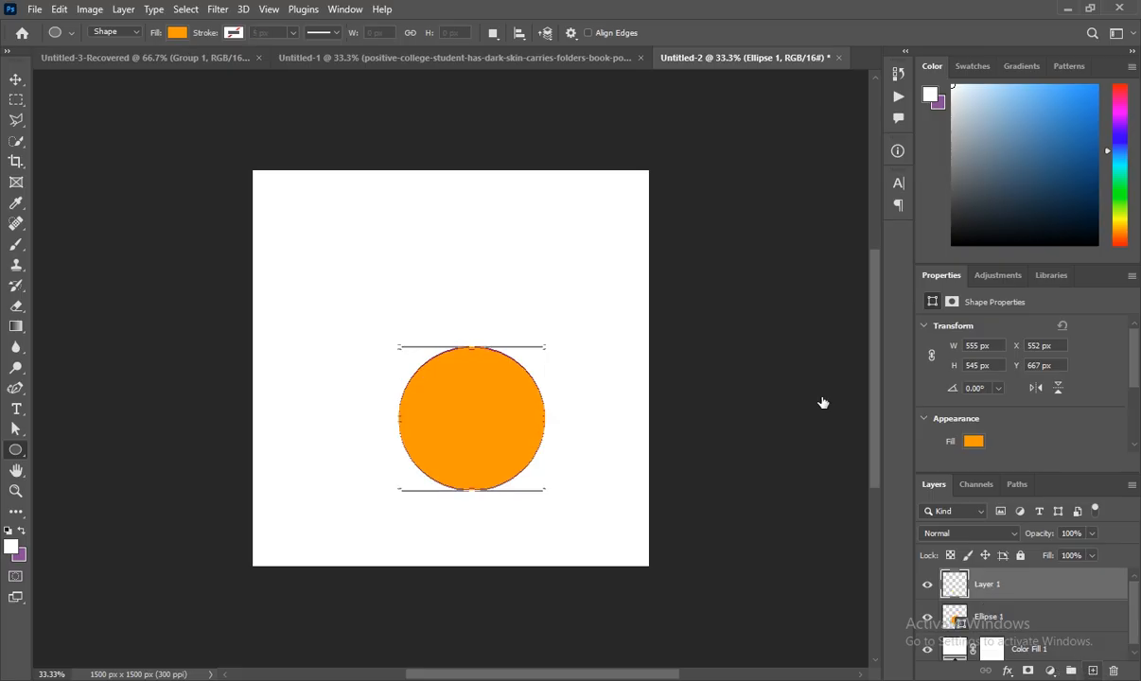
click(554, 58)
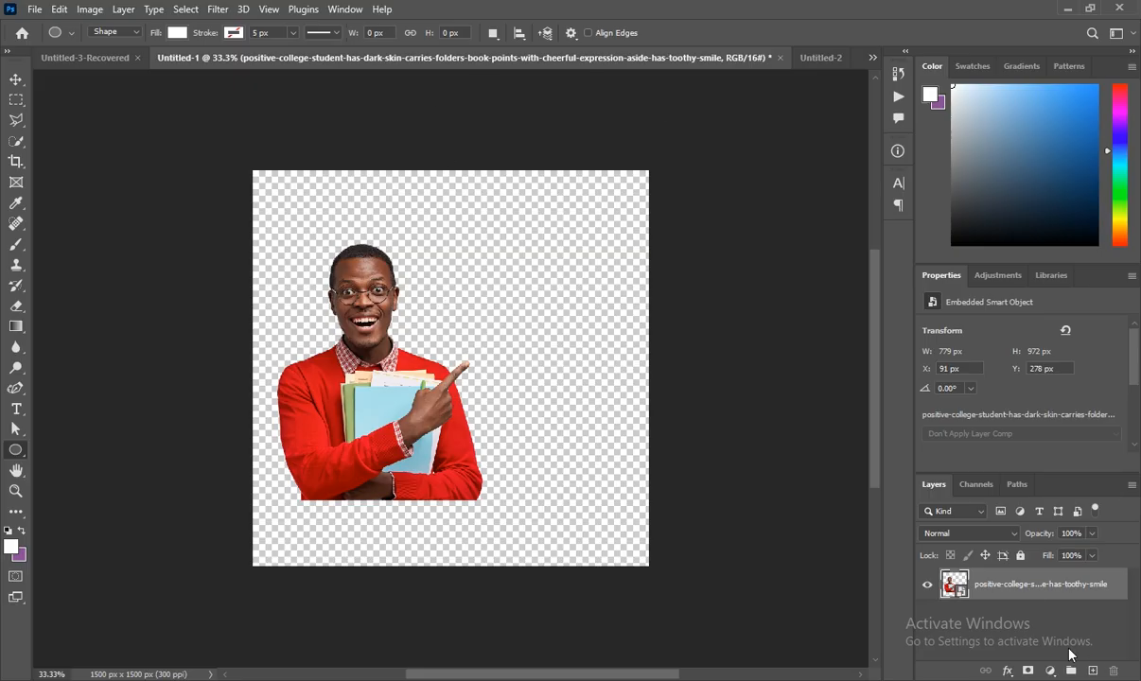
drag(955, 585, 436, 442)
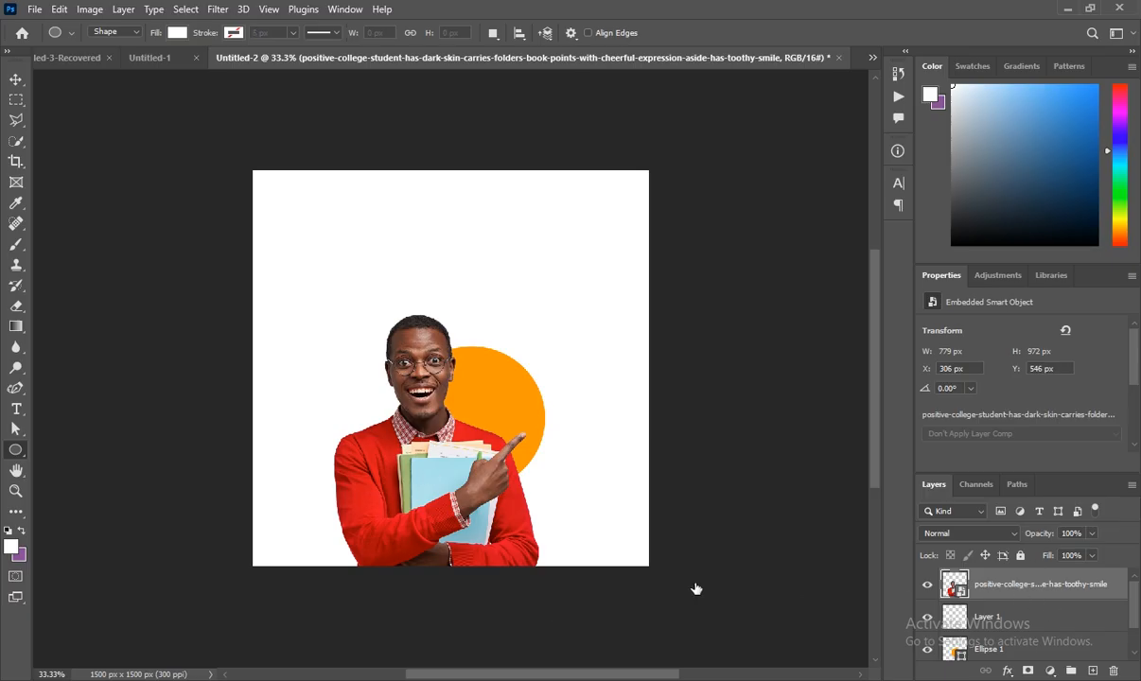
Step: Move the student cutout about 180 px right and 300 px up, and delete the empty Layer 1
key(ctrl+t)
drag(457, 505, 502, 431)
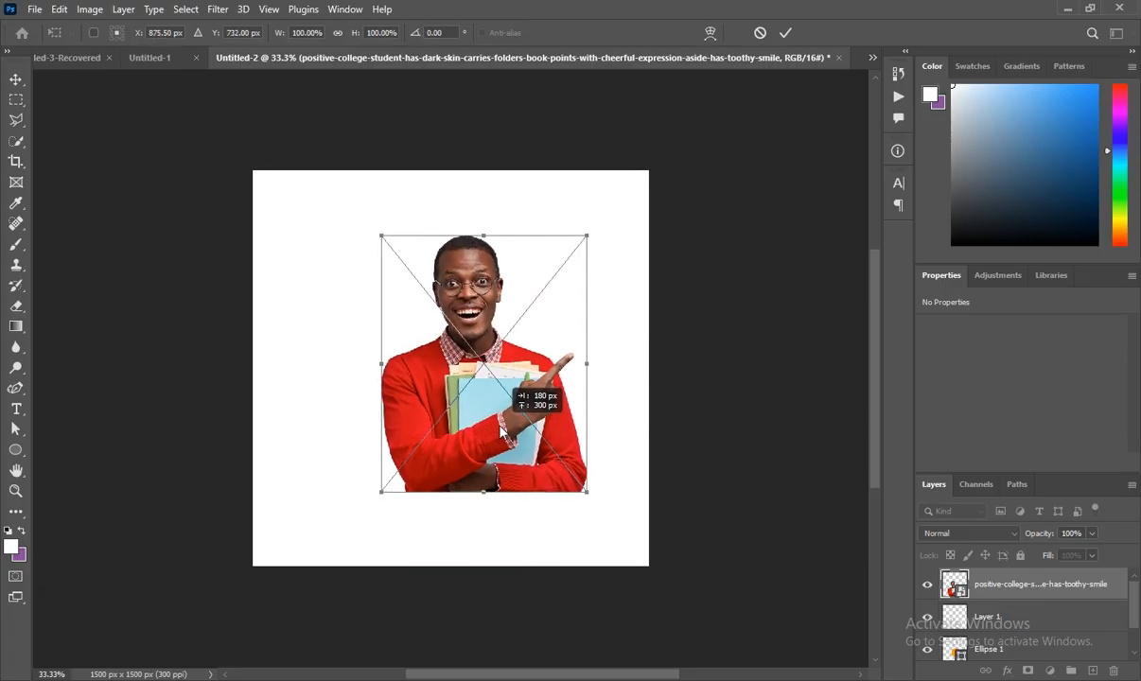
click(997, 623)
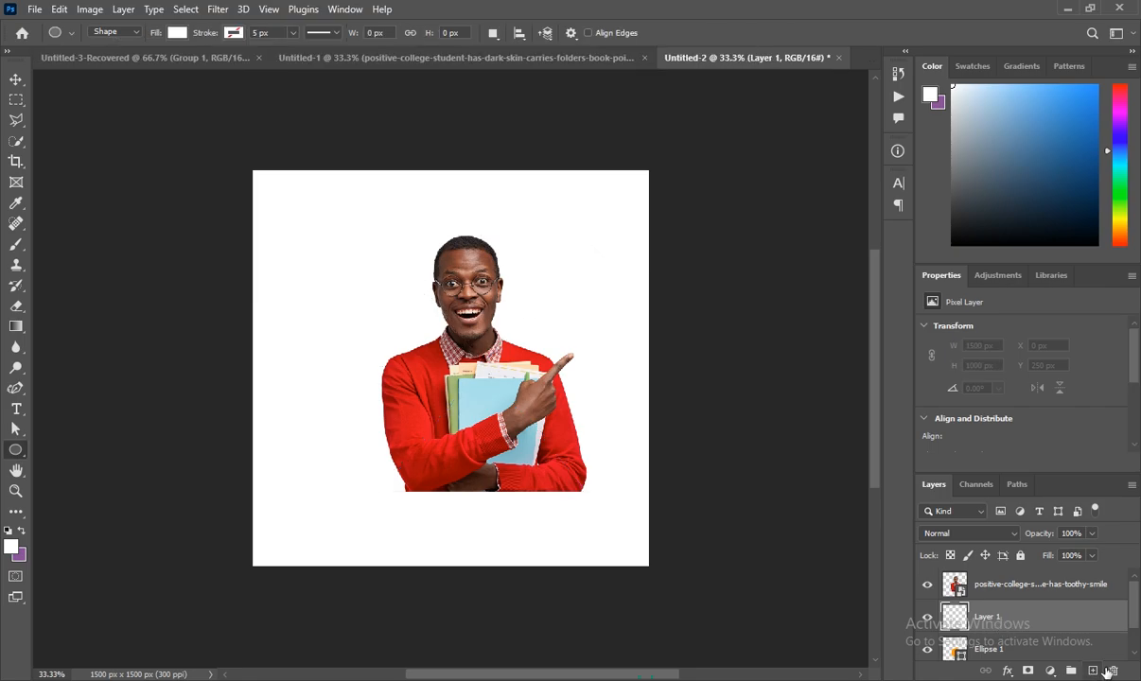
click(1112, 671)
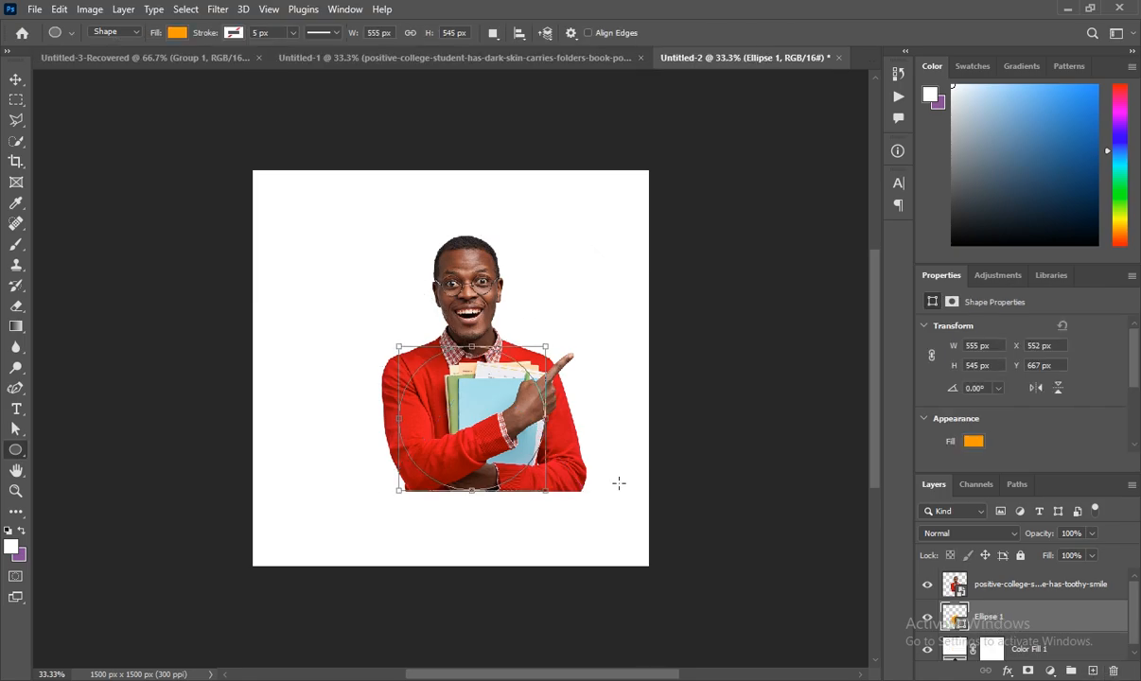
Step: Enlarge the orange ellipse to about 729 x 695 px and move it behind the student's torso, at about X 483, Y 532 px
drag(544, 489, 592, 530)
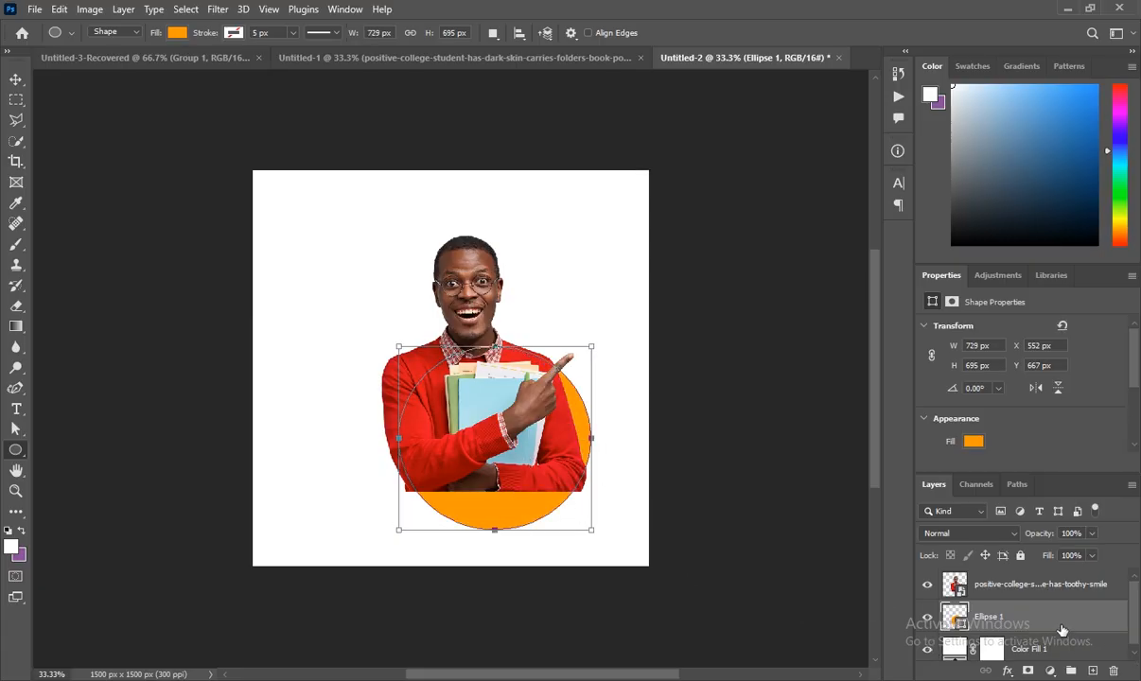
key(ctrl+t)
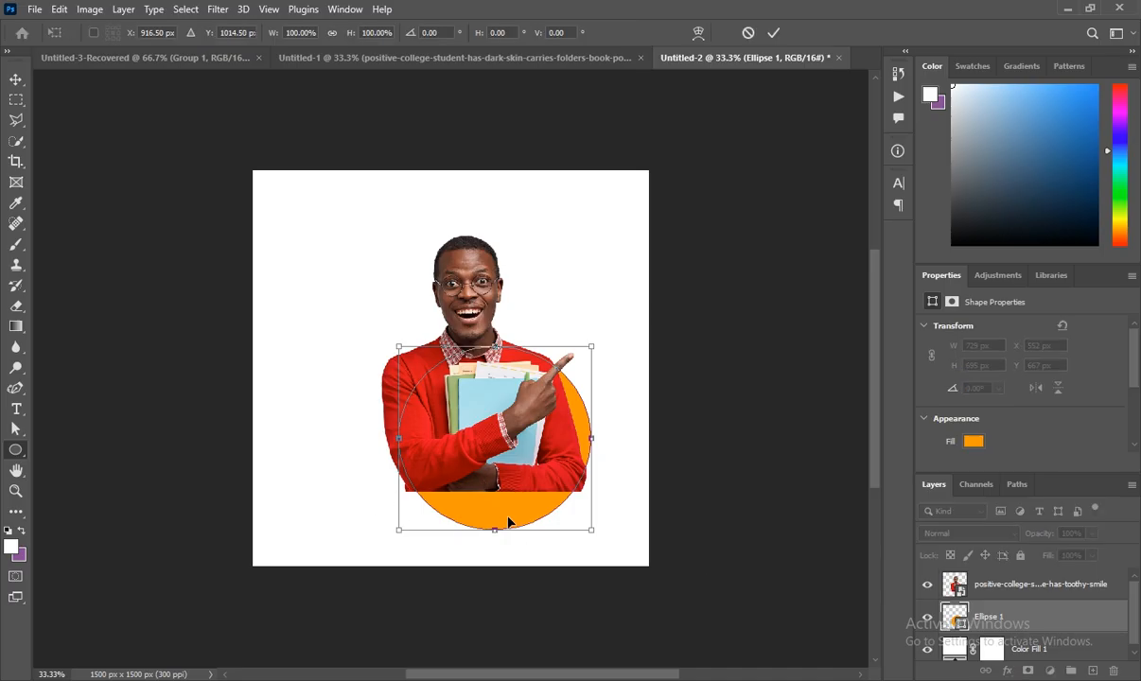
drag(507, 519, 490, 486)
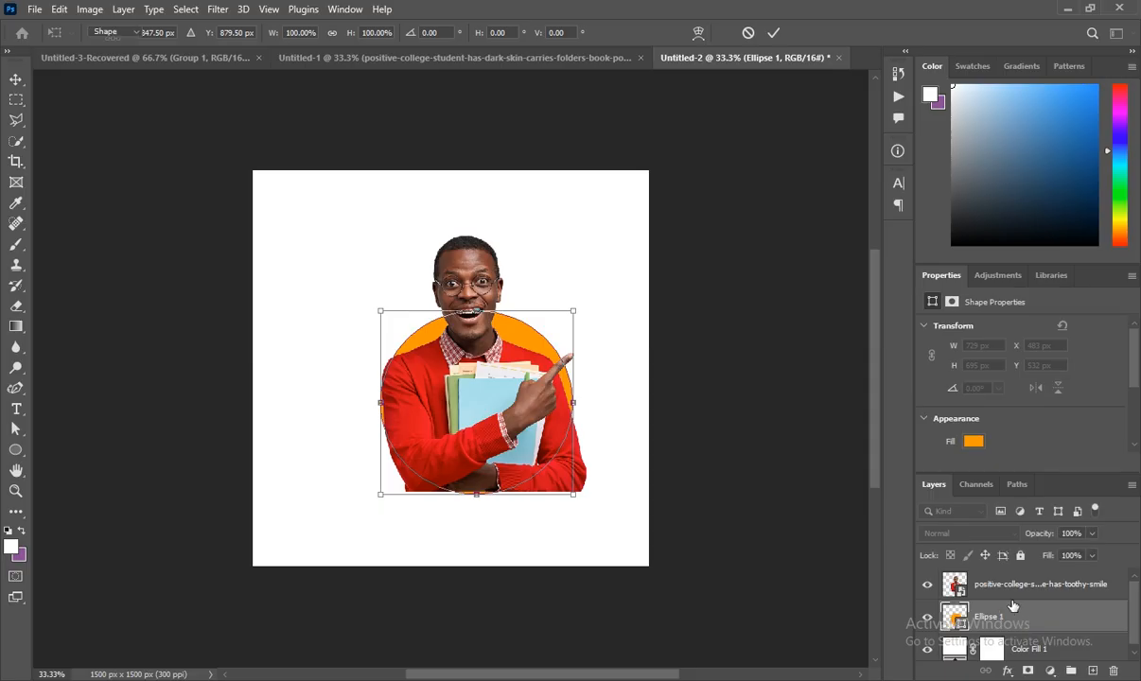
key(Return)
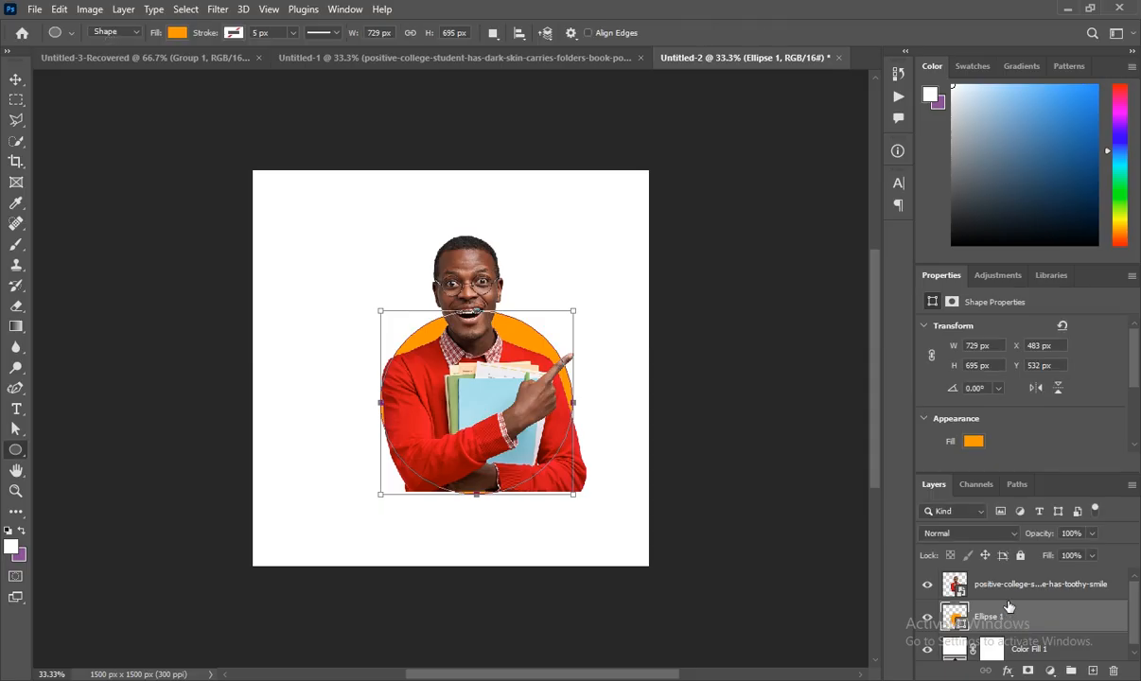
Step: Duplicate the student layer and clip the original lower copy to the orange ellipse with a clipping mask
click(1015, 590)
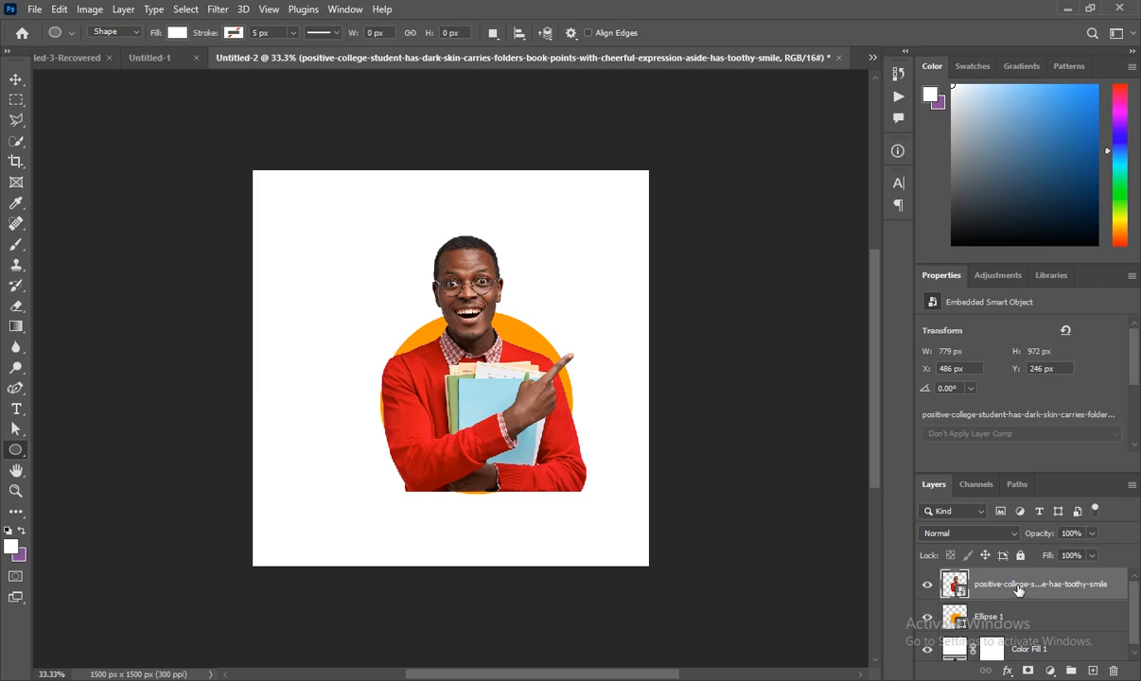
key(ctrl+j)
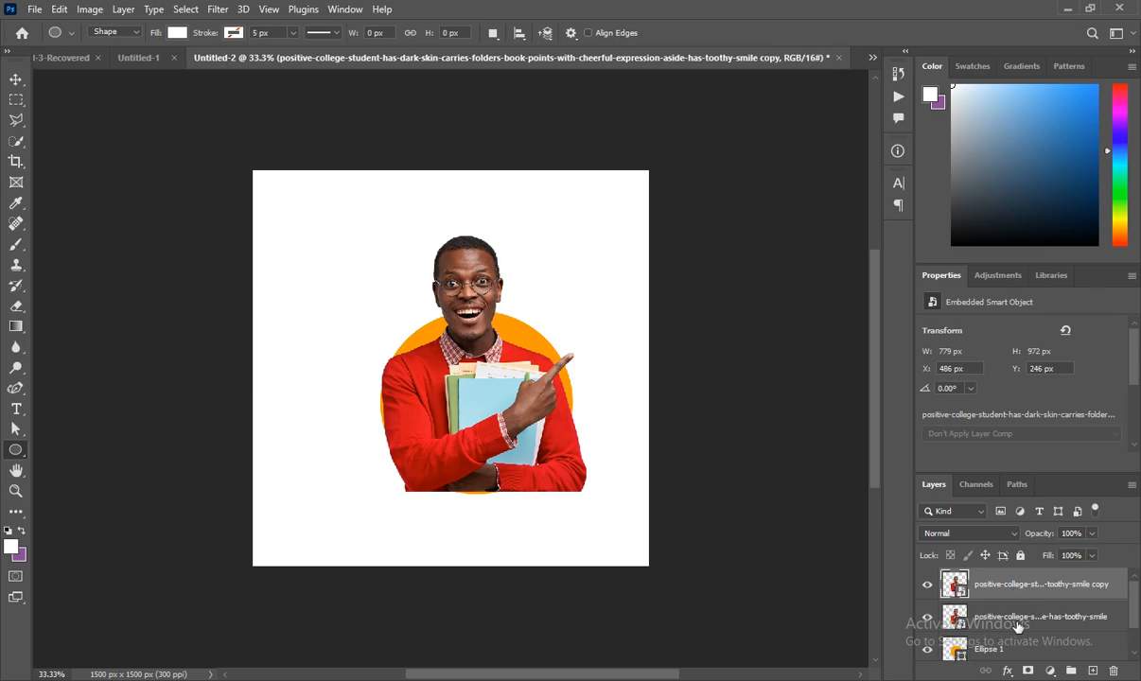
click(1014, 617)
right_click(1014, 617)
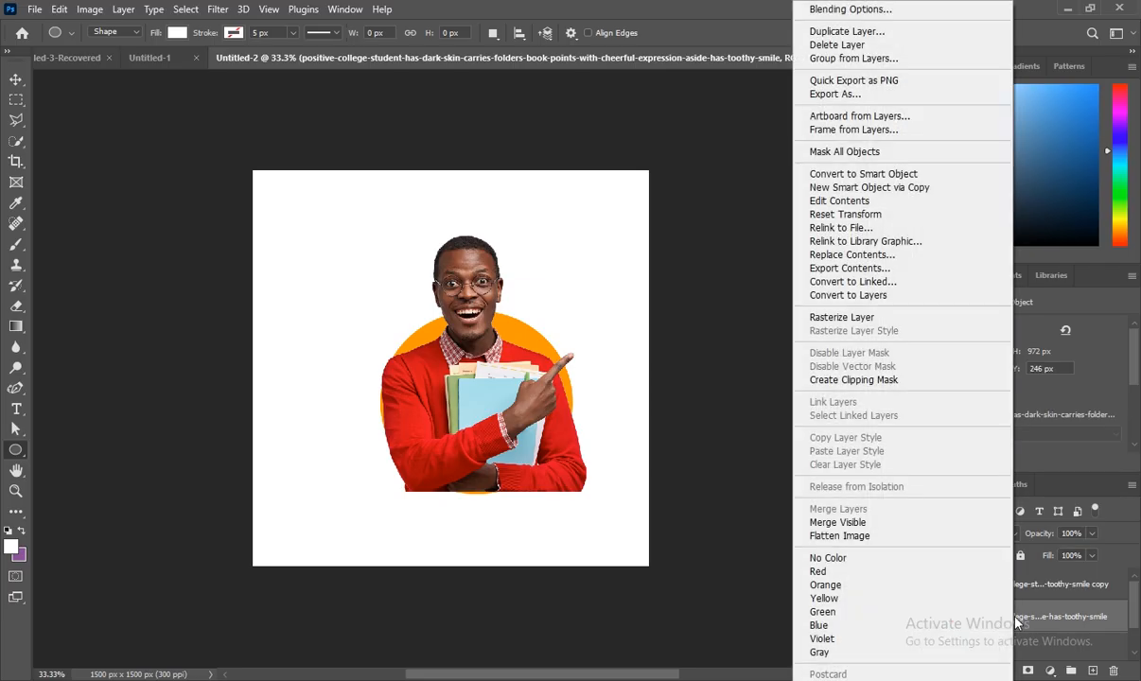
click(872, 382)
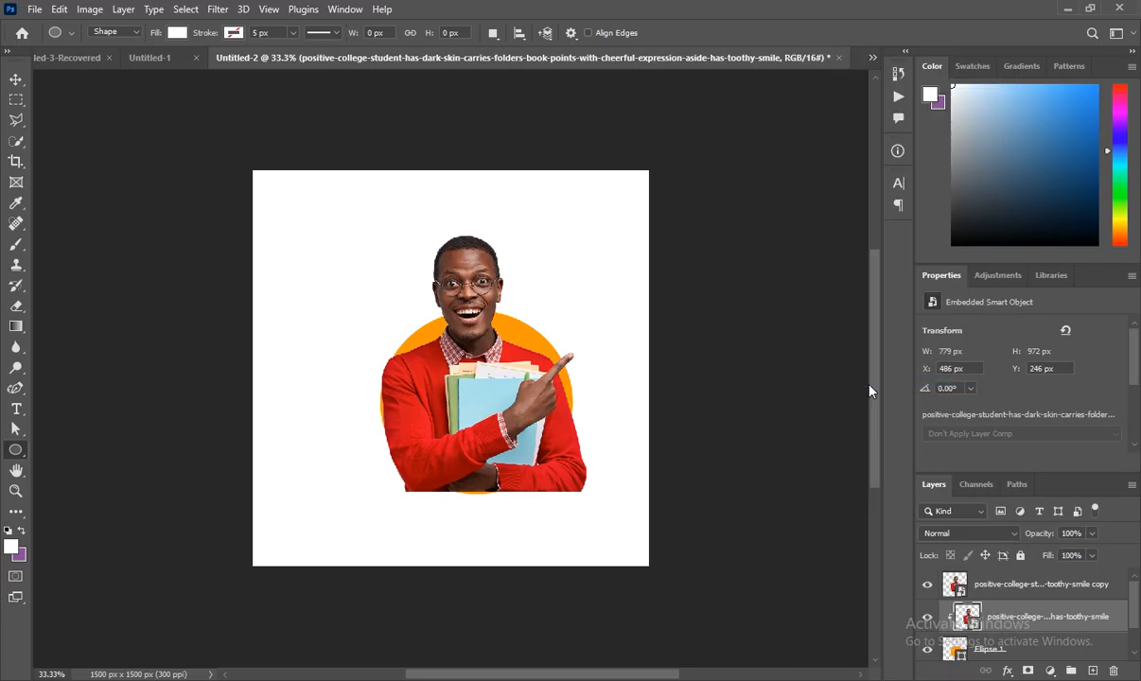
Step: Add a layer mask to the top student copy and brush black over the body parts outside the circle, keeping the head and pointing finger
click(1001, 586)
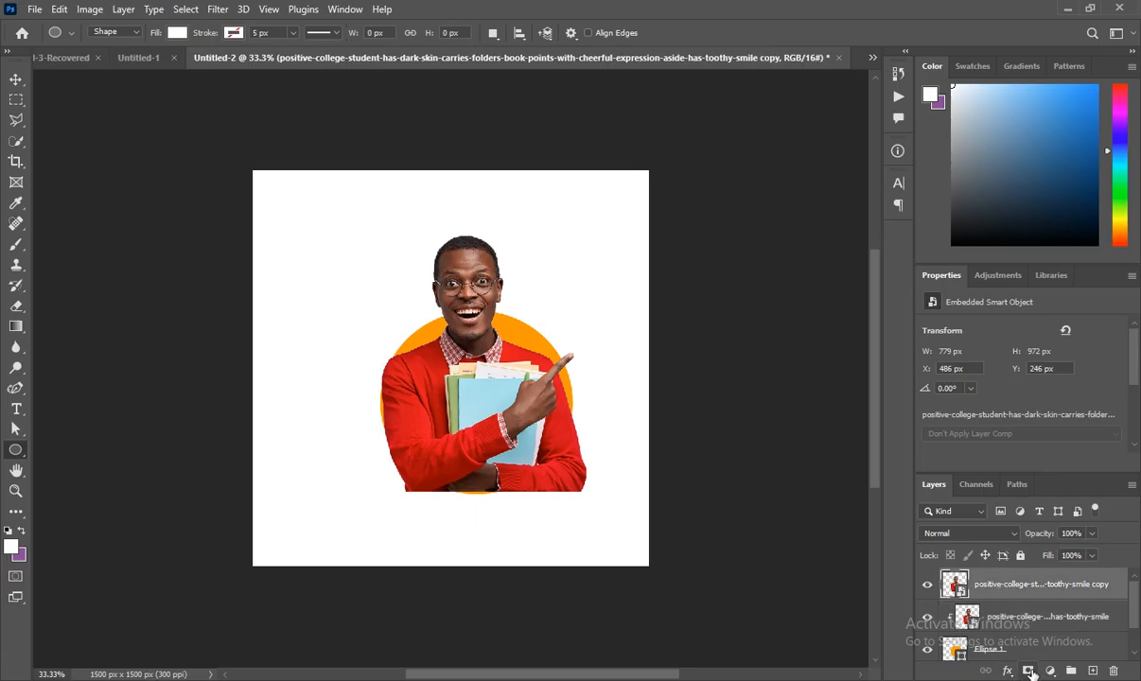
click(1029, 671)
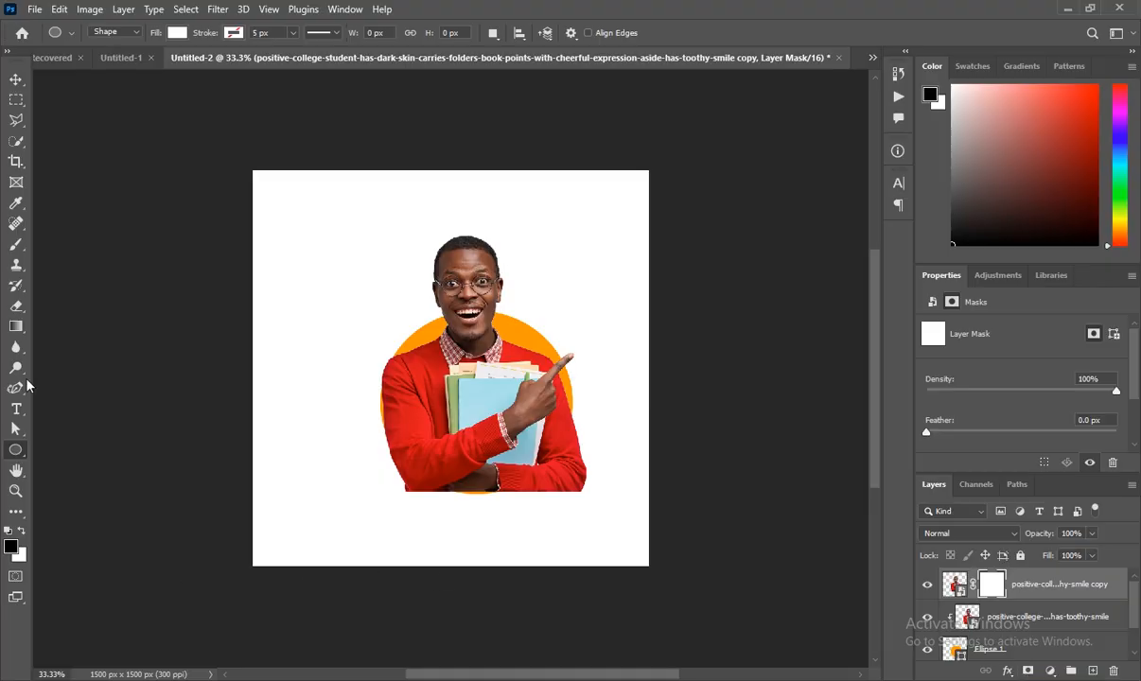
click(16, 244)
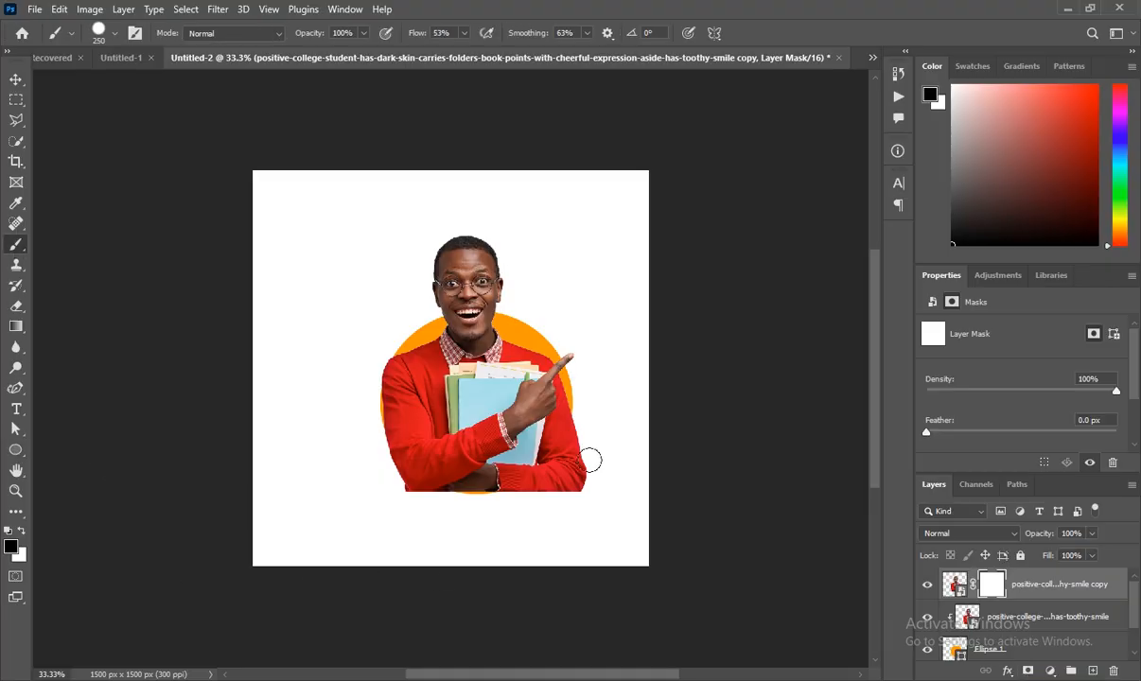
drag(595, 453, 597, 449)
mouse_move(512, 518)
mouse_down()
mouse_move(567, 438)
mouse_move(573, 373)
mouse_move(489, 499)
mouse_move(366, 504)
mouse_move(324, 449)
mouse_move(342, 370)
mouse_move(334, 334)
mouse_move(331, 371)
mouse_up()
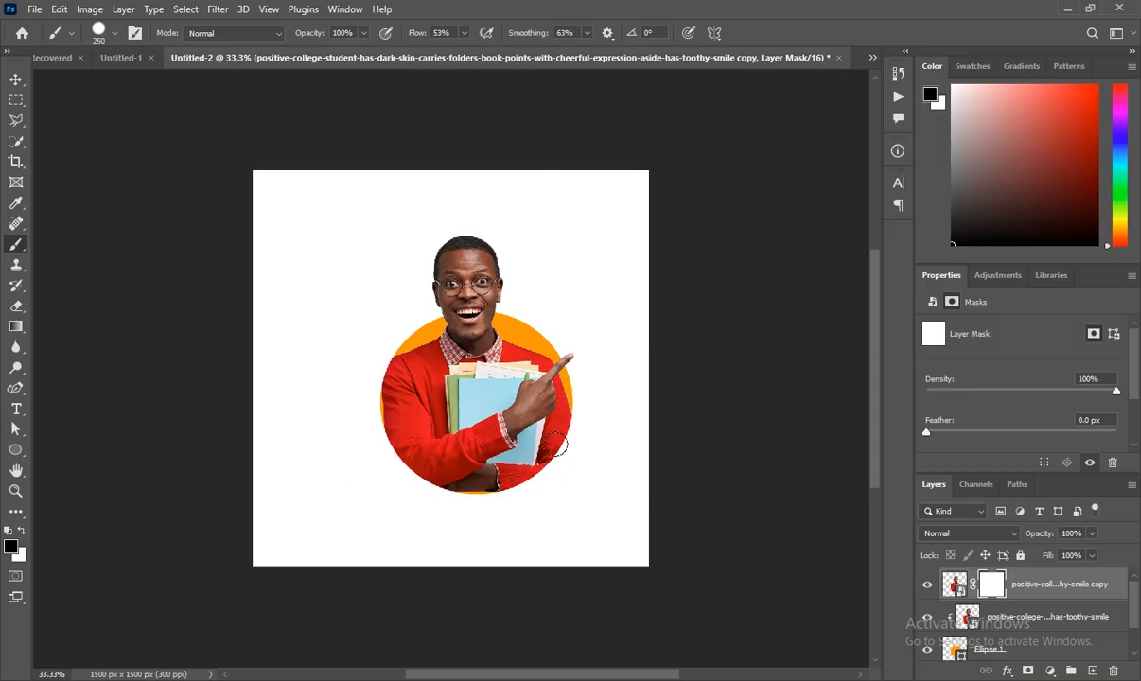
mouse_move(596, 350)
mouse_down()
mouse_move(398, 512)
mouse_move(358, 317)
mouse_move(348, 348)
mouse_up()
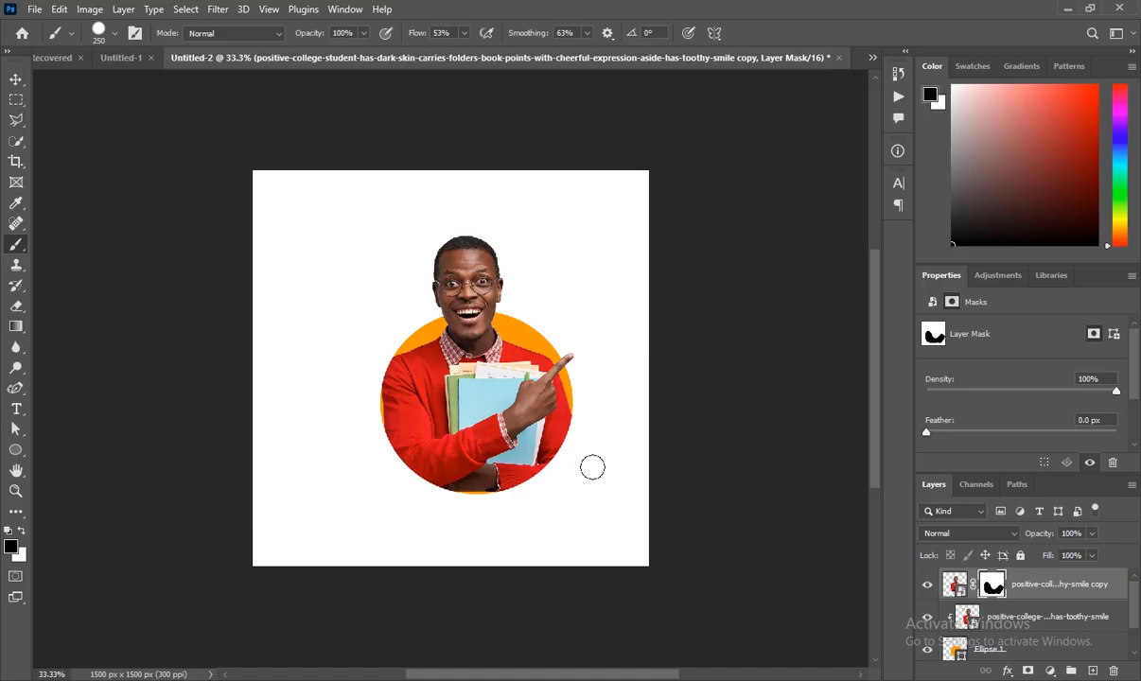
Step: Create a new transparent 5 x 5 inch document at 300 pixels/inch in 16-bit RGB color
key(ctrl+2)
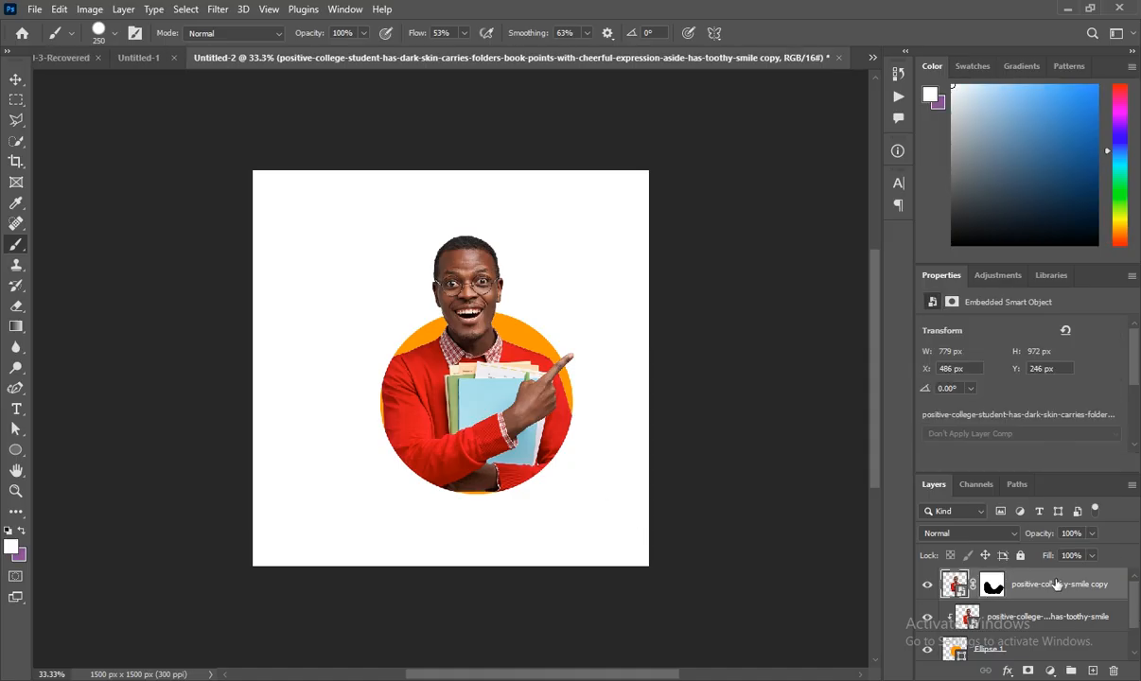
click(33, 10)
click(51, 25)
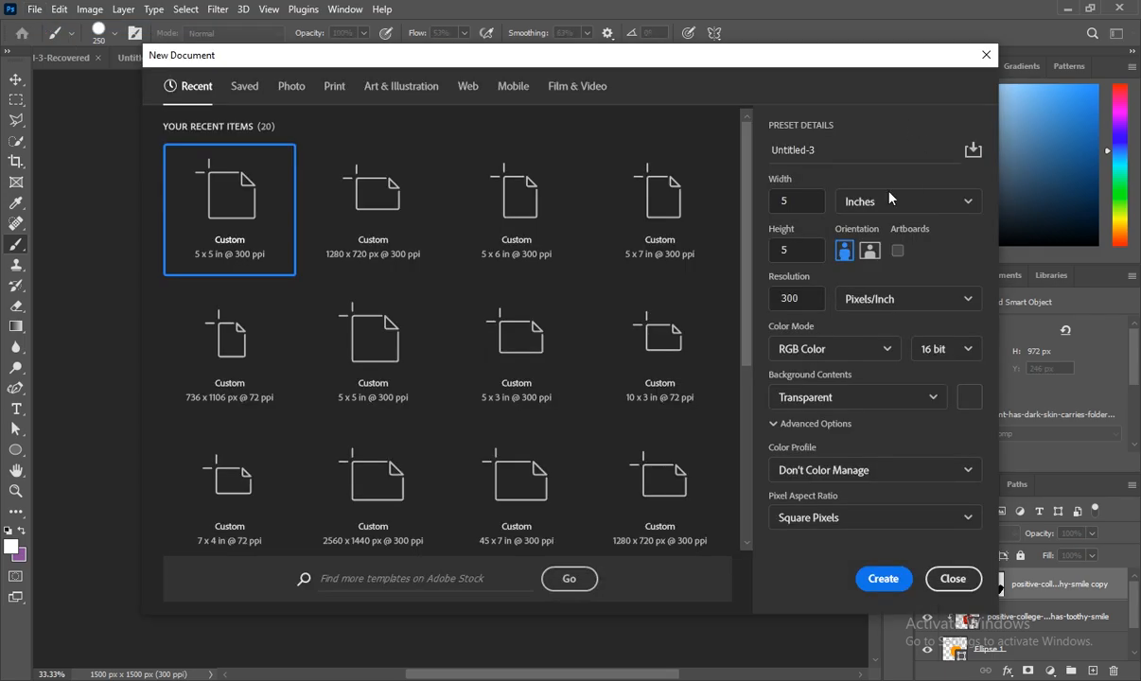
click(883, 578)
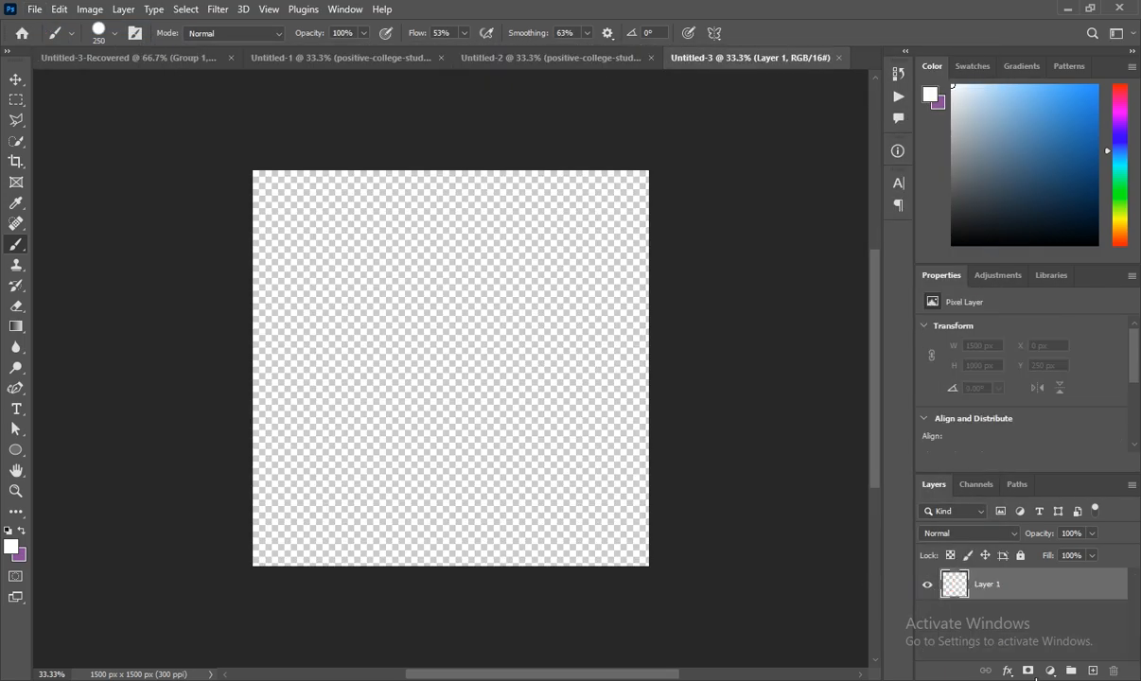
Step: Add a white (ffffff) Solid Color fill layer as the background
click(1050, 671)
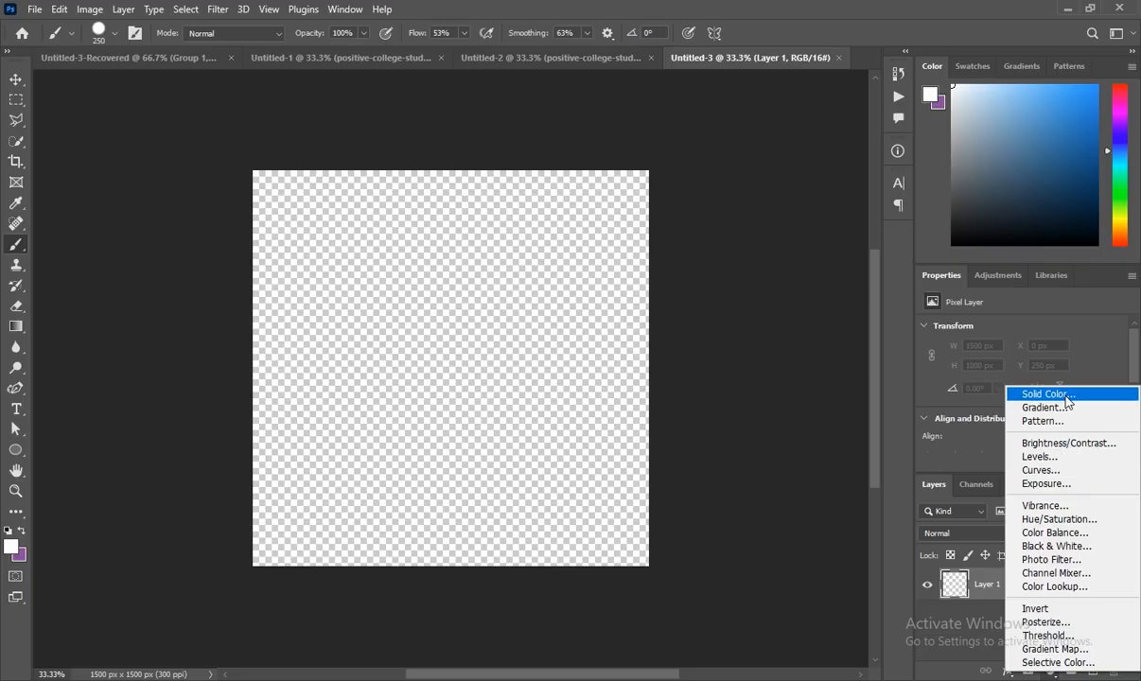
click(1046, 394)
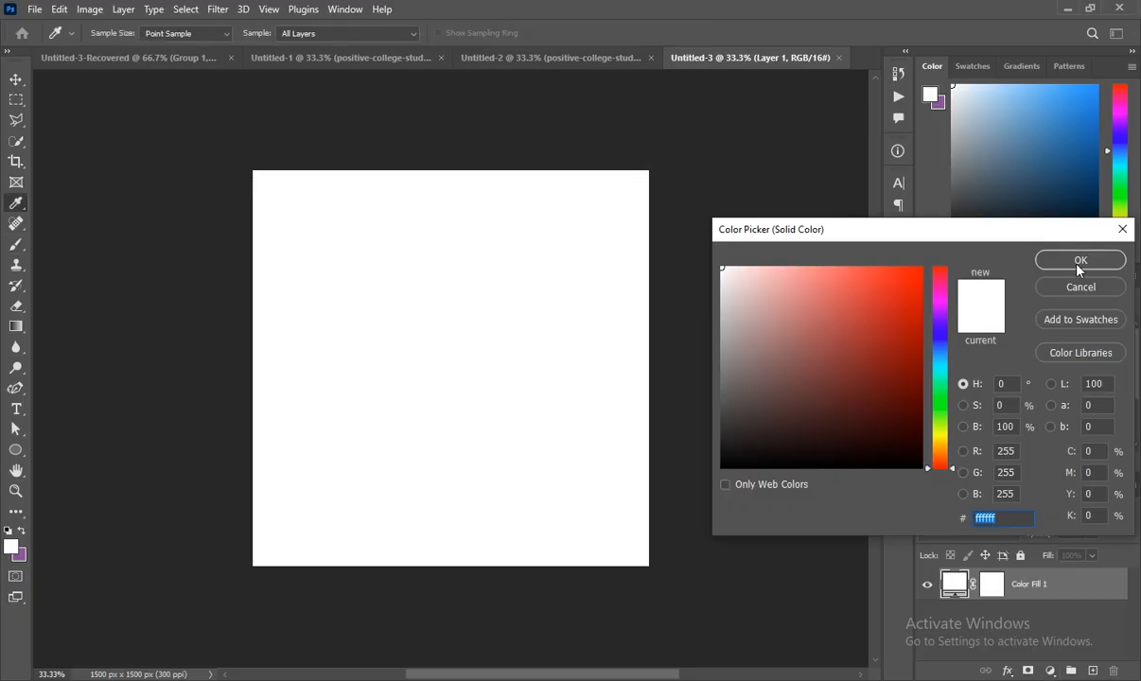
click(1080, 260)
Step: Draw a rectangle about 474 x 239 px near the canvas center and fill it with the recently used orange
click(16, 449)
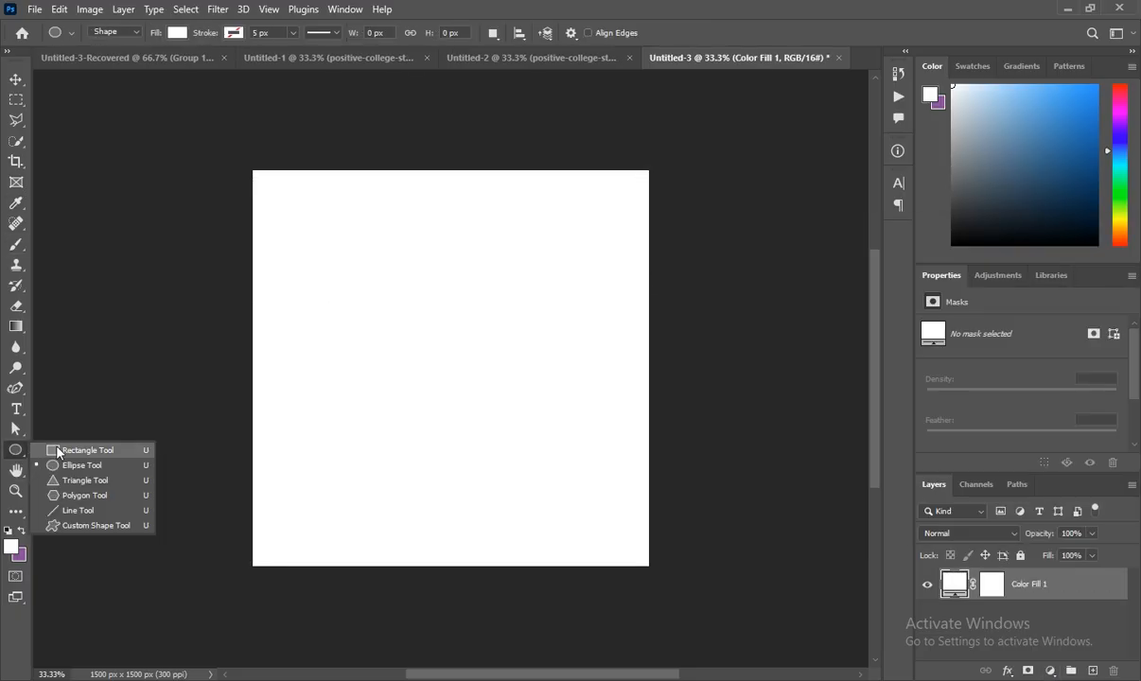
click(58, 453)
drag(392, 310, 517, 372)
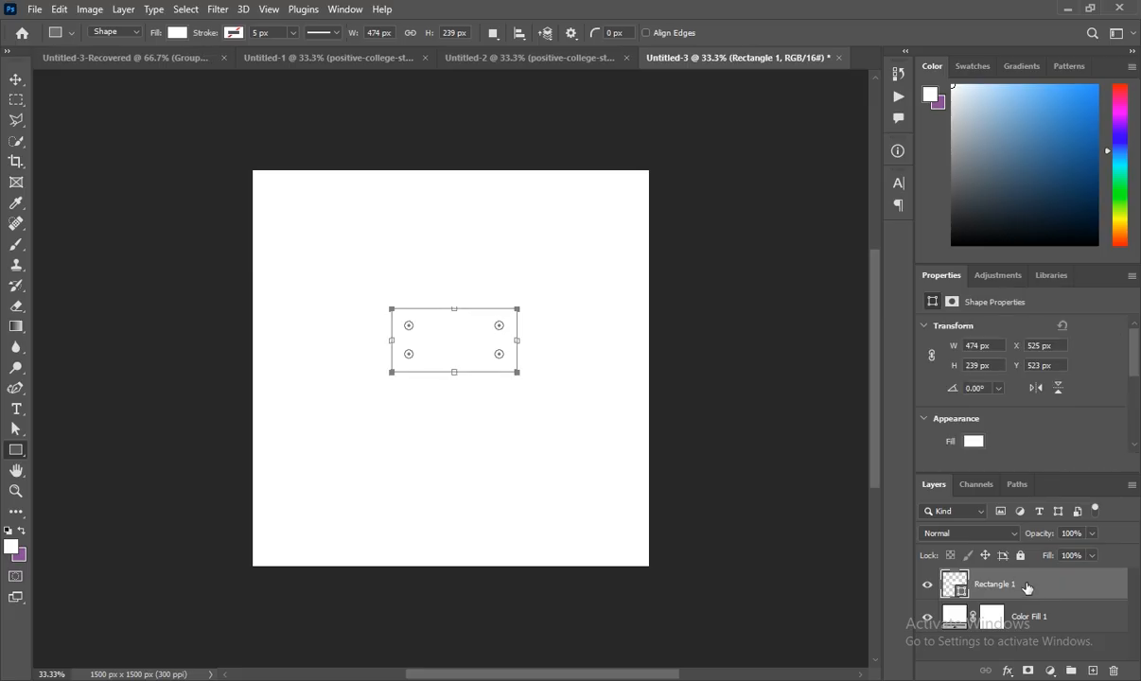
click(973, 442)
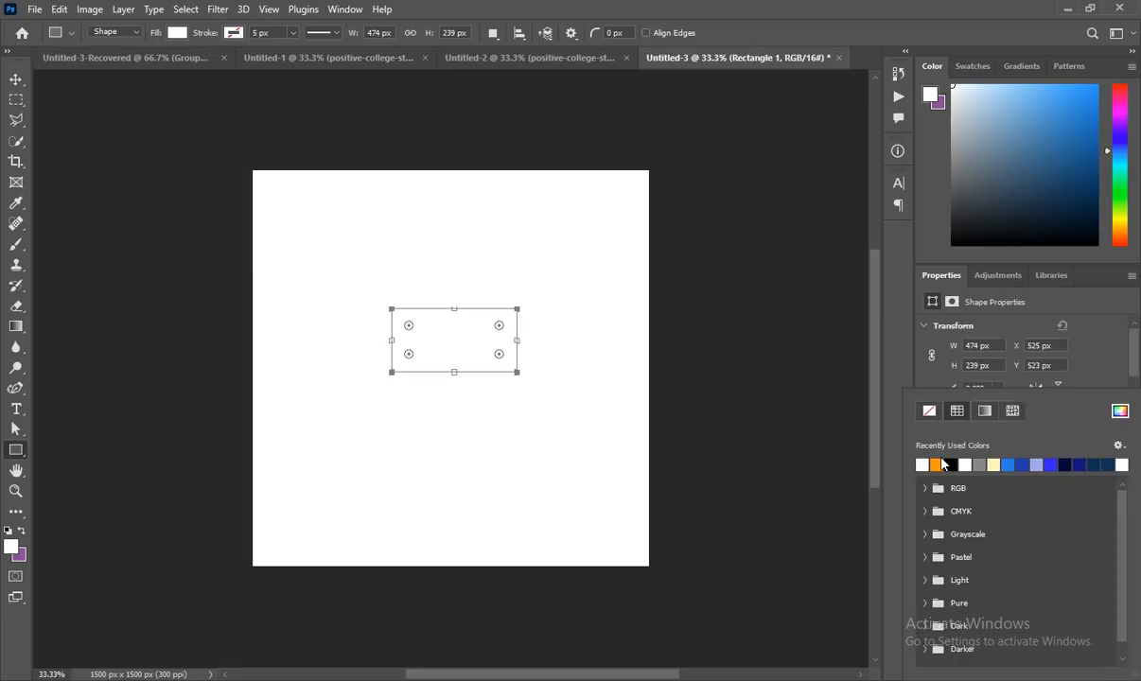
click(939, 464)
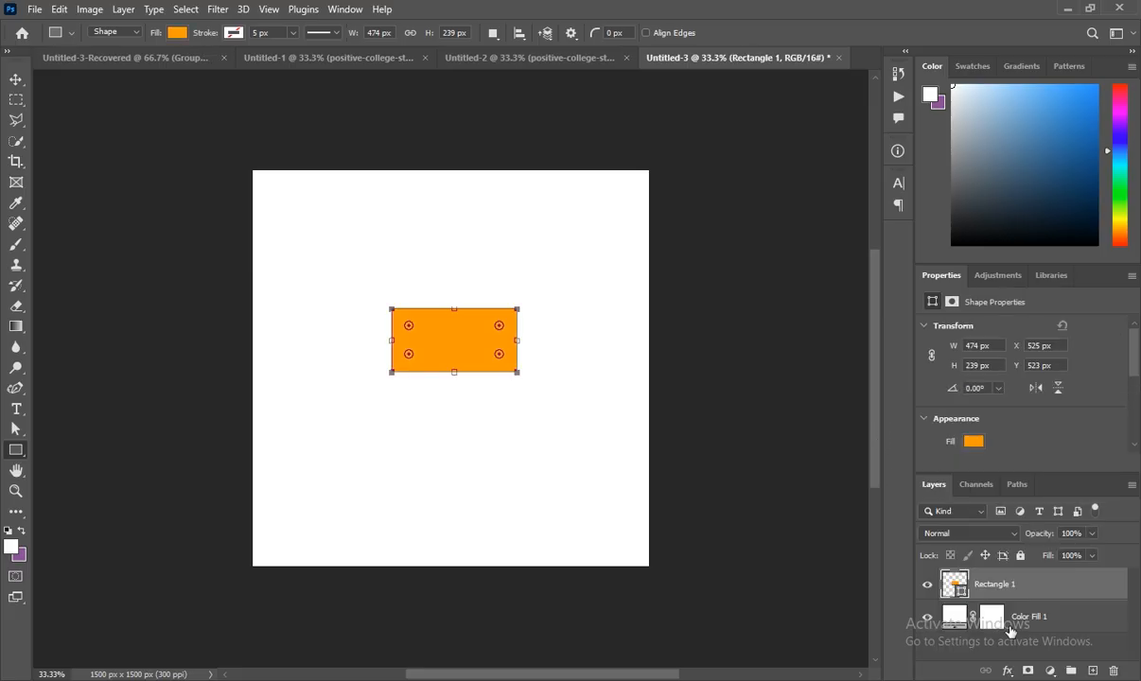
Step: Round all four corners of the orange rectangle to a 50 px radius
scroll(938, 415, down, 4)
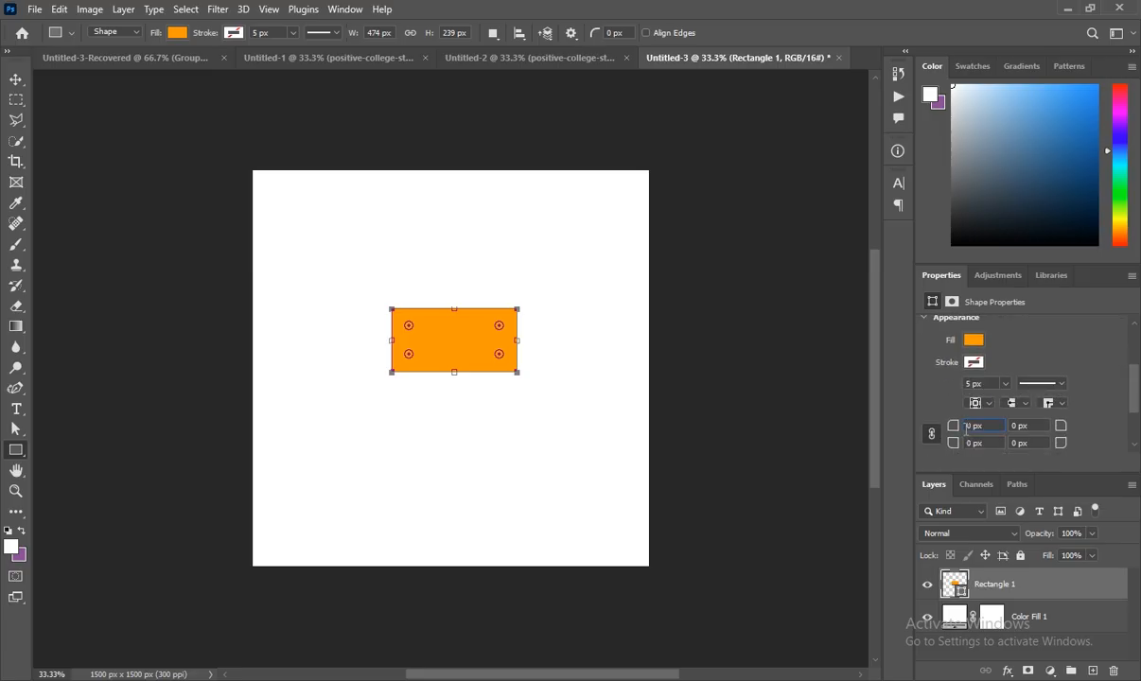
text(5)
key(Return)
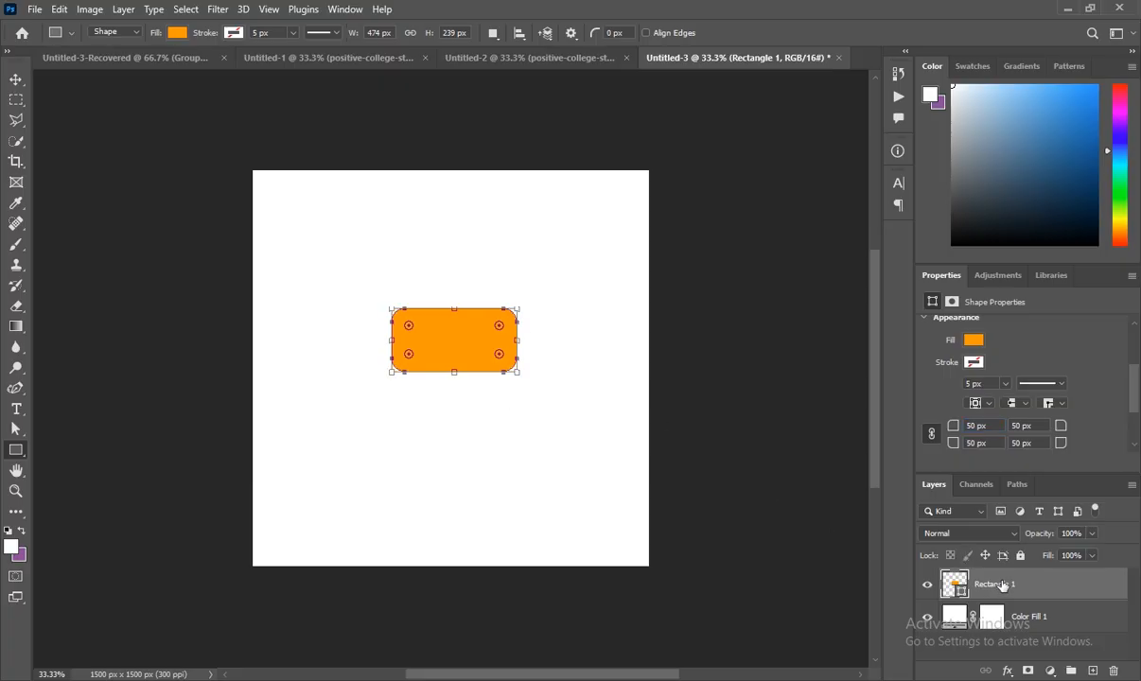
Step: Duplicate the rounded rectangle, move the copy about 350 px below the original, and stretch its height to about 356 px
key(ctrl+j)
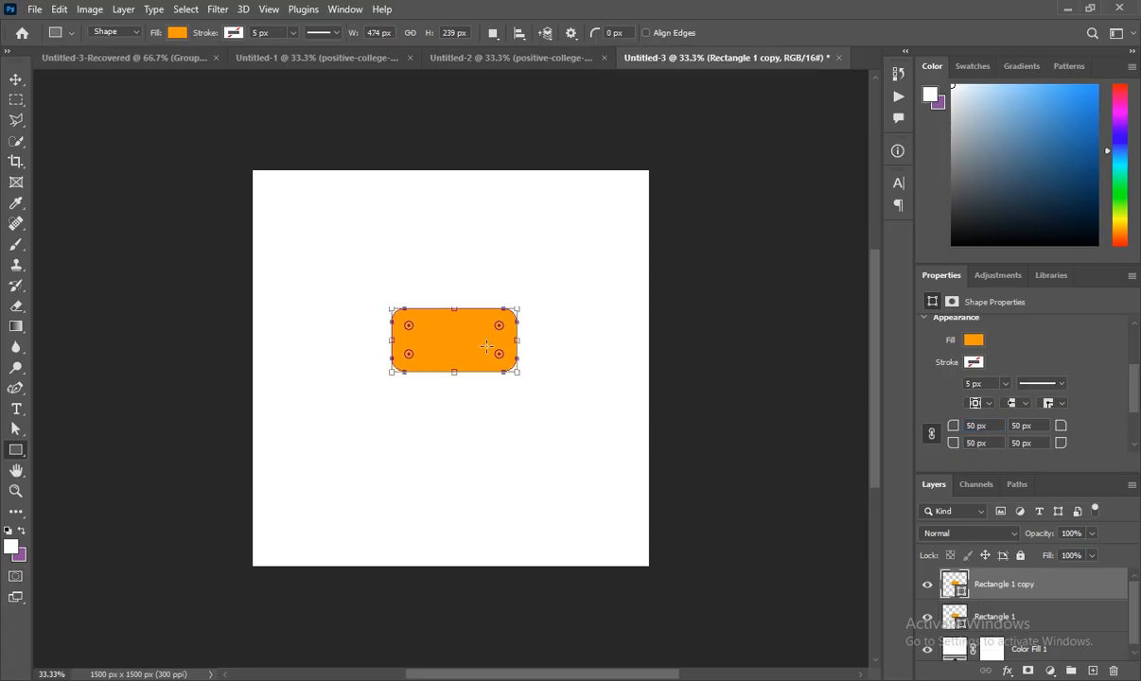
key(ctrl+t)
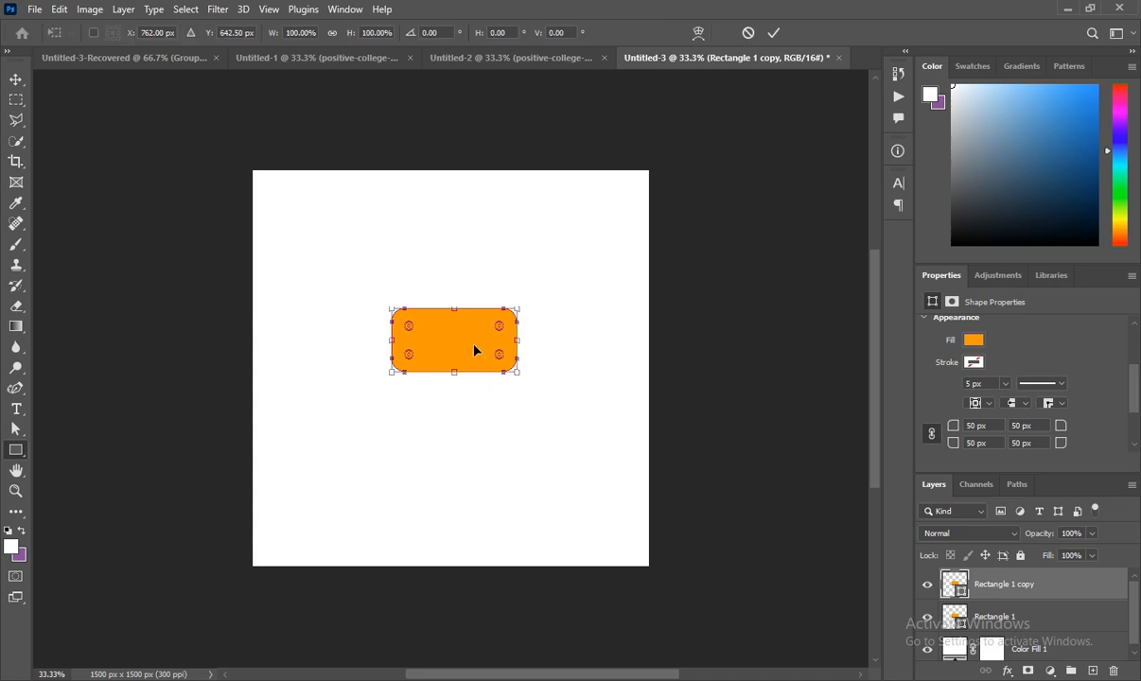
drag(476, 350, 470, 439)
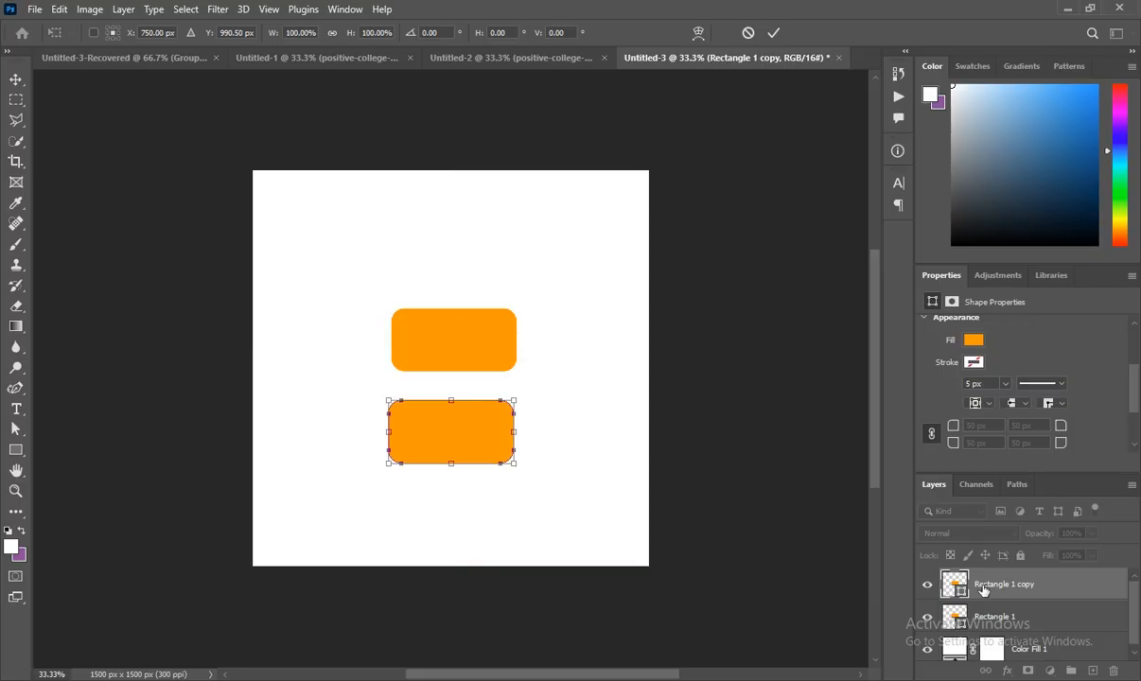
key(Return)
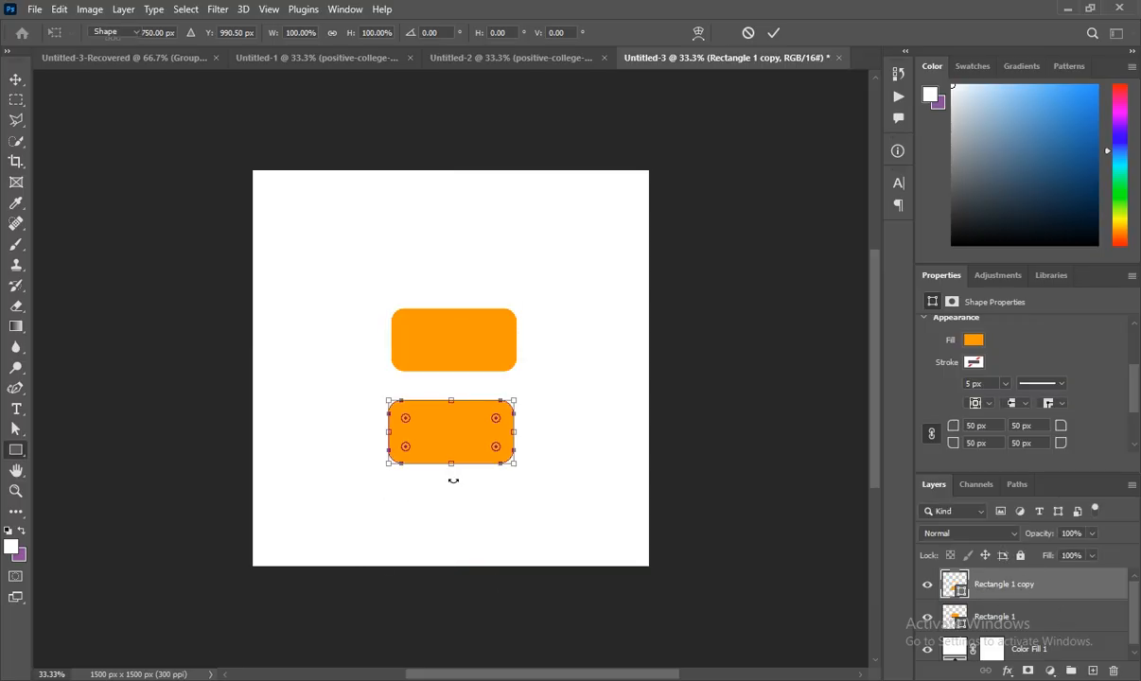
drag(450, 472, 450, 493)
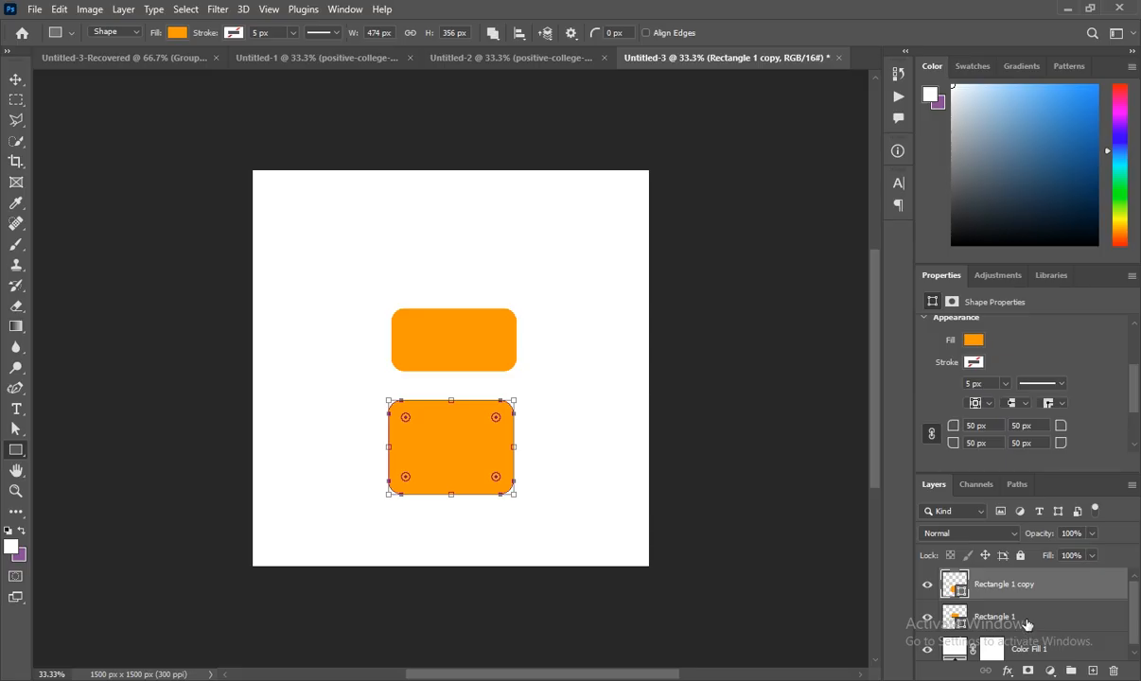
Step: Convert the two rectangle layers together into one smart object
shift+click(1027, 619)
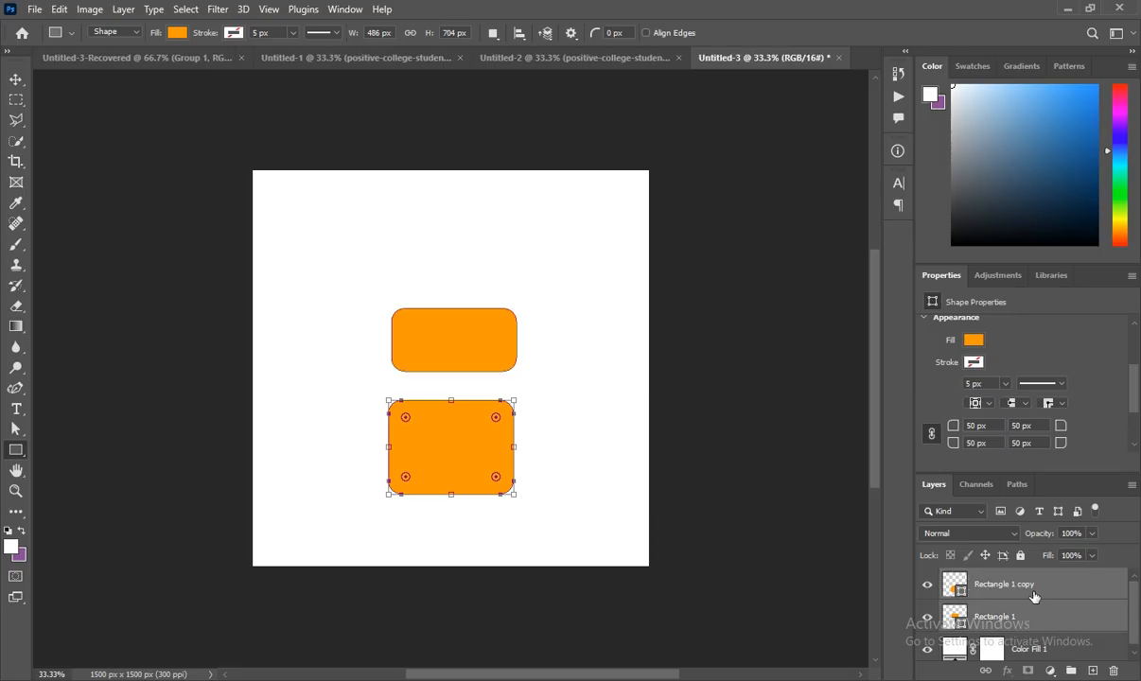
right_click(977, 585)
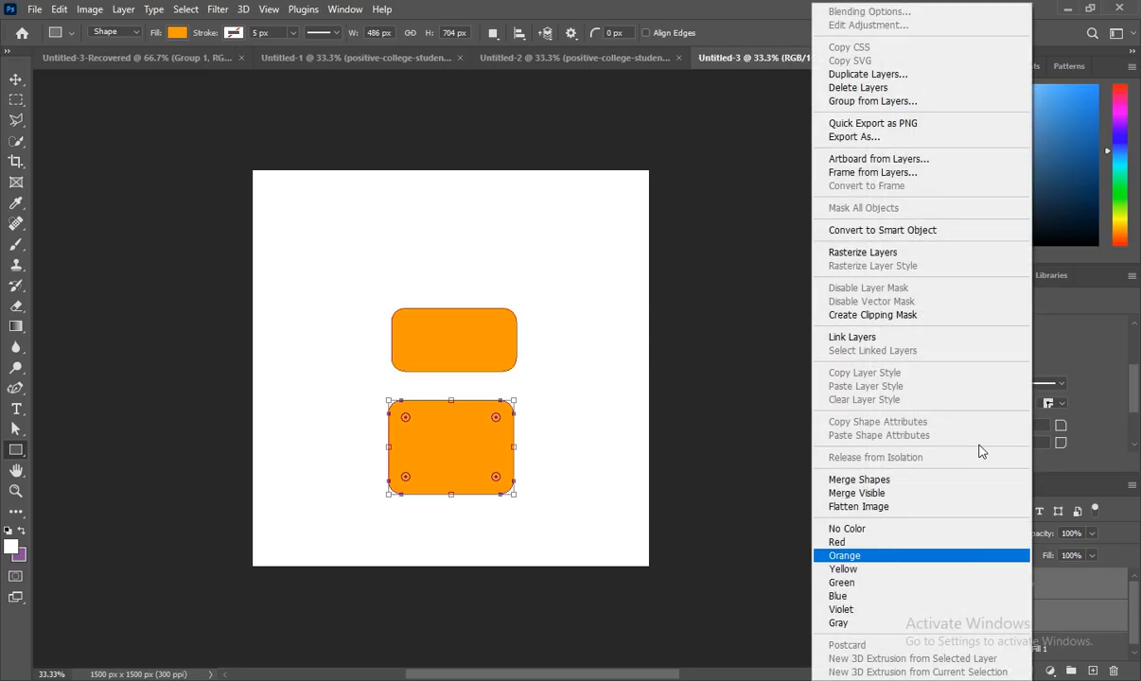
click(909, 230)
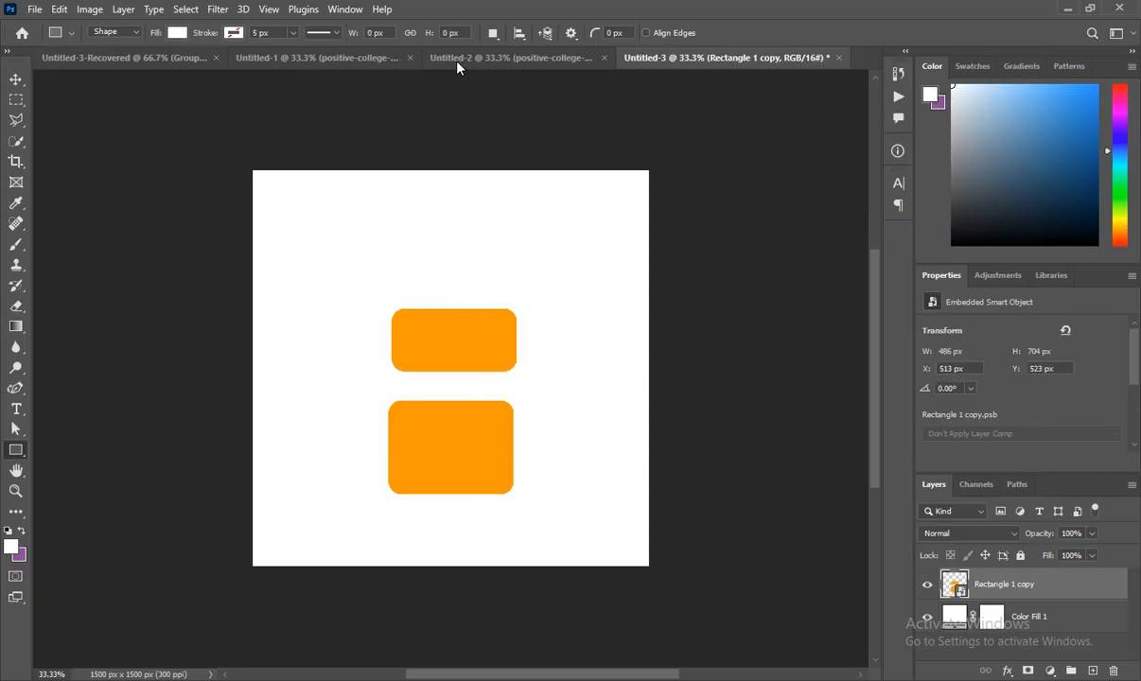
Step: Try to copy the student layer from Untitled-1 into the Untitled-3 document
click(327, 55)
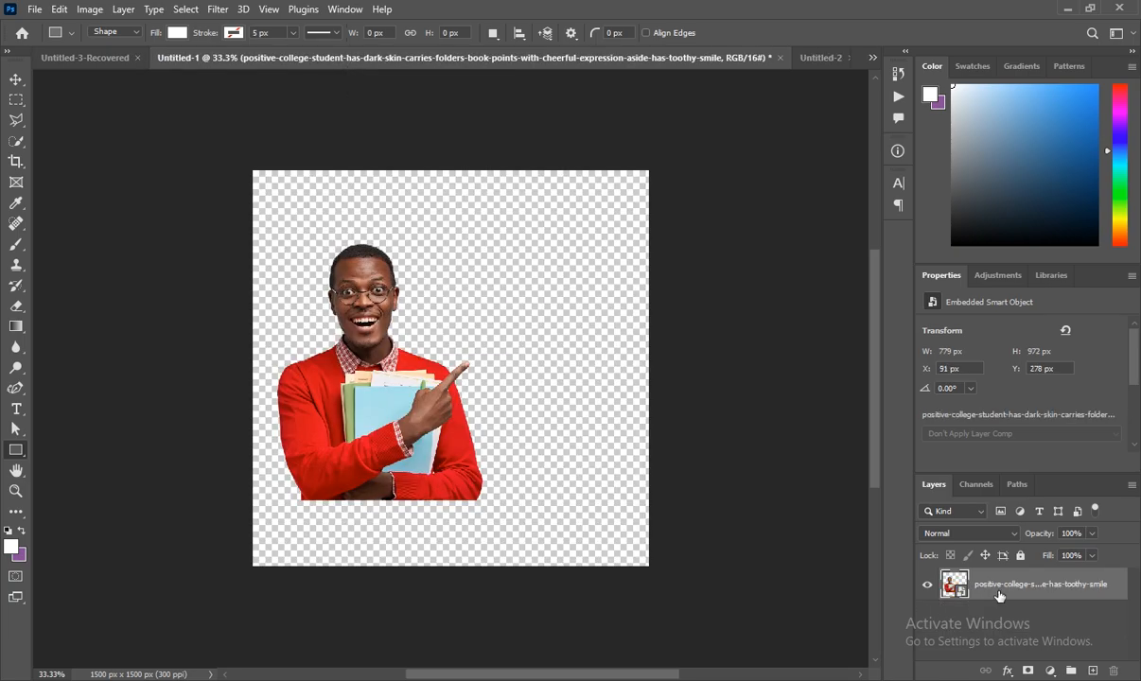
drag(1000, 595, 337, 290)
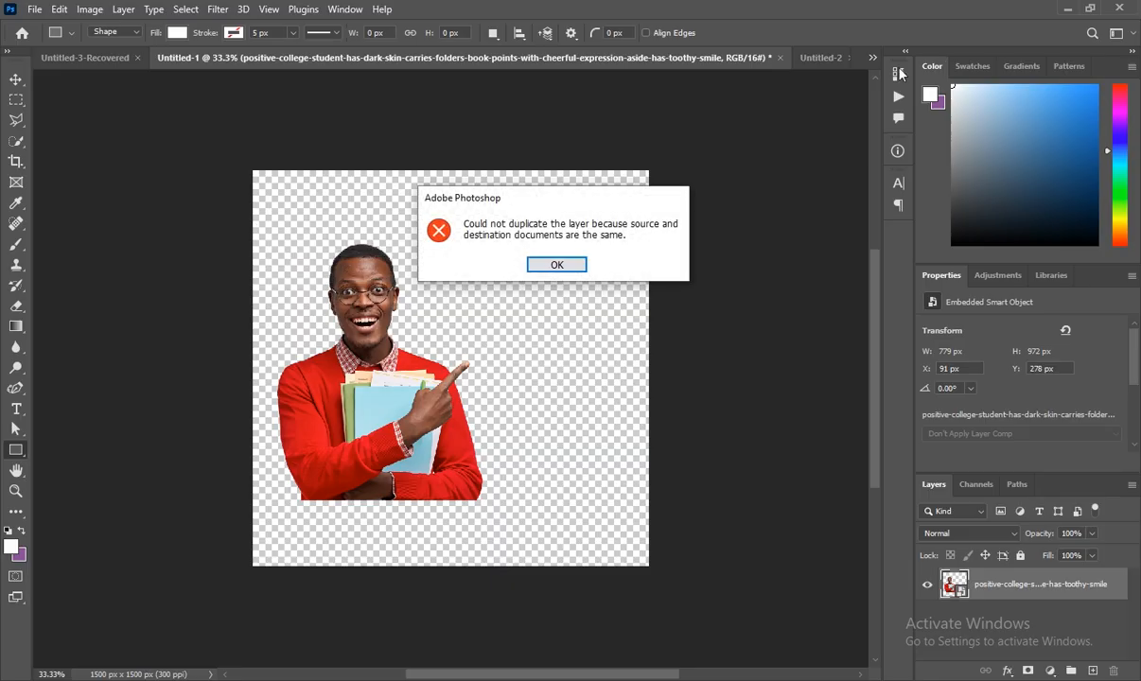
click(556, 264)
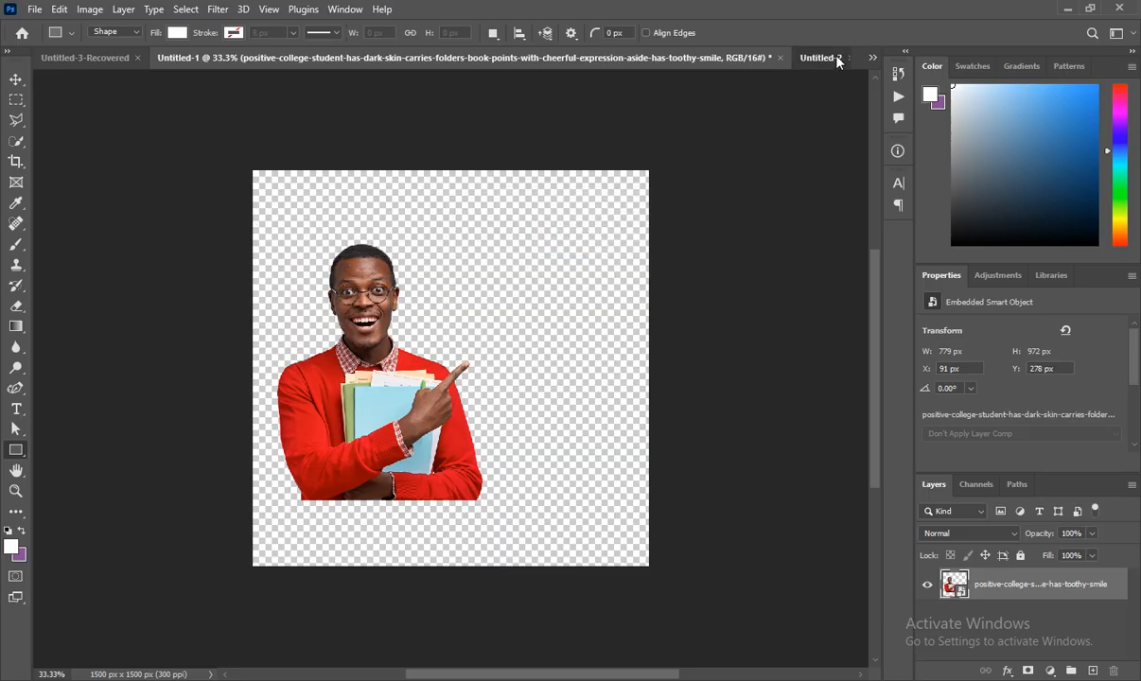
Step: Close the Untitled-2 document without saving its changes
click(821, 57)
click(840, 59)
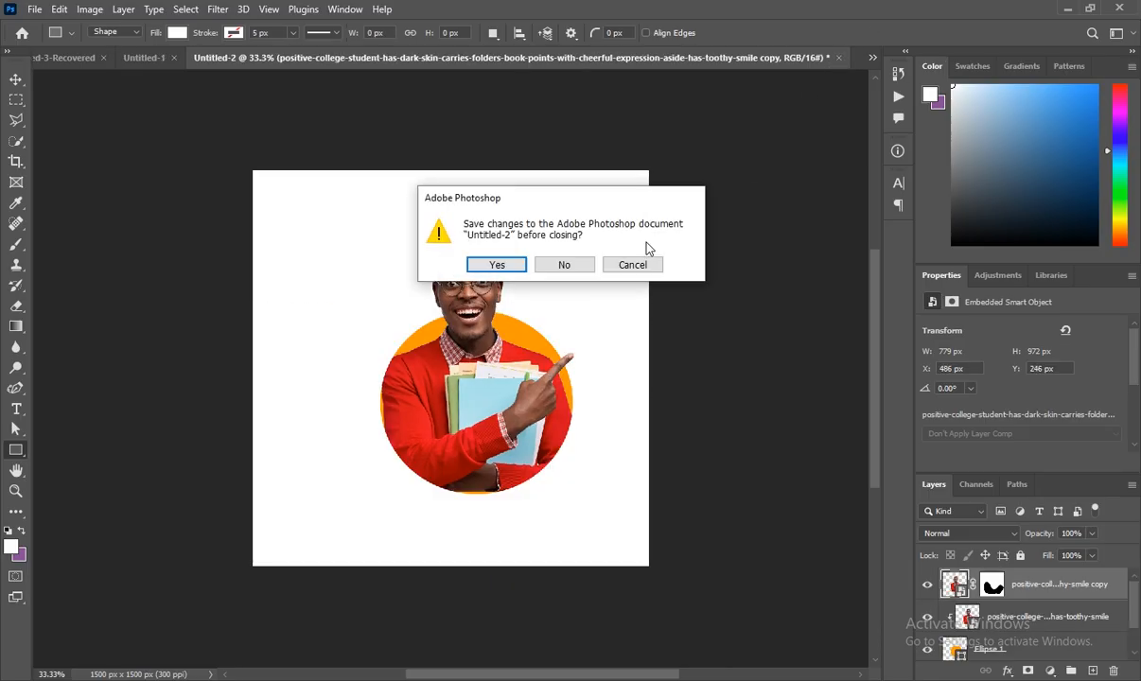
click(590, 263)
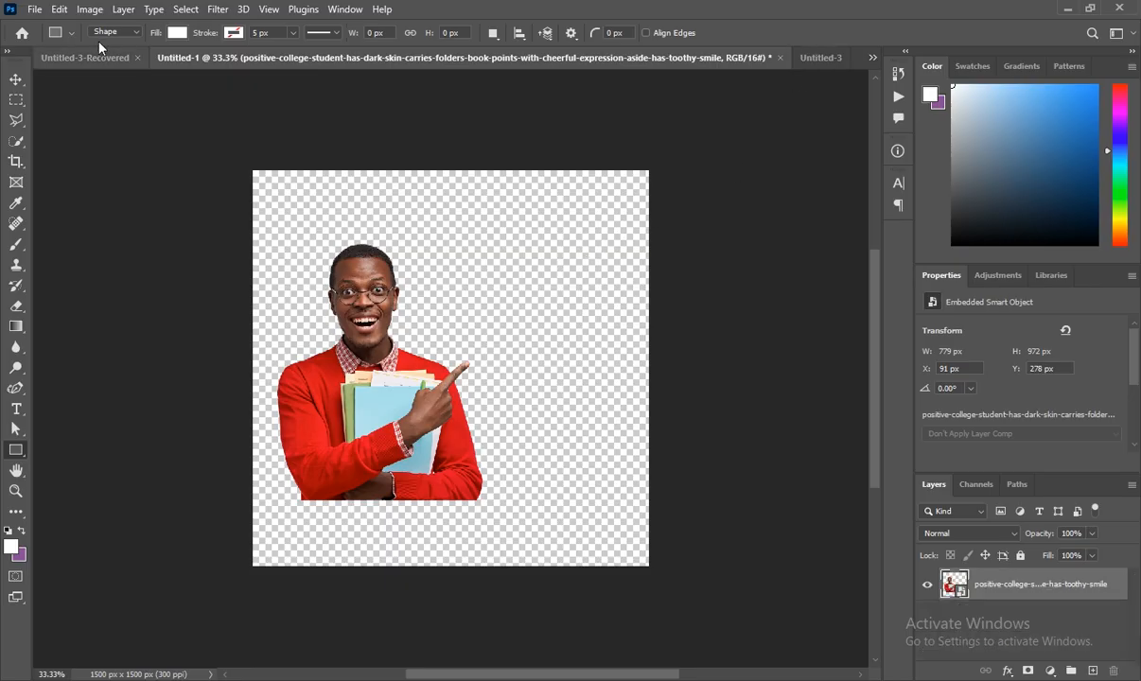
Step: Copy the student layer from Untitled-1 into Untitled-3, scale it to about 698 x 873 px, and place it at about X 426, Y 360 px
drag(1043, 595, 472, 401)
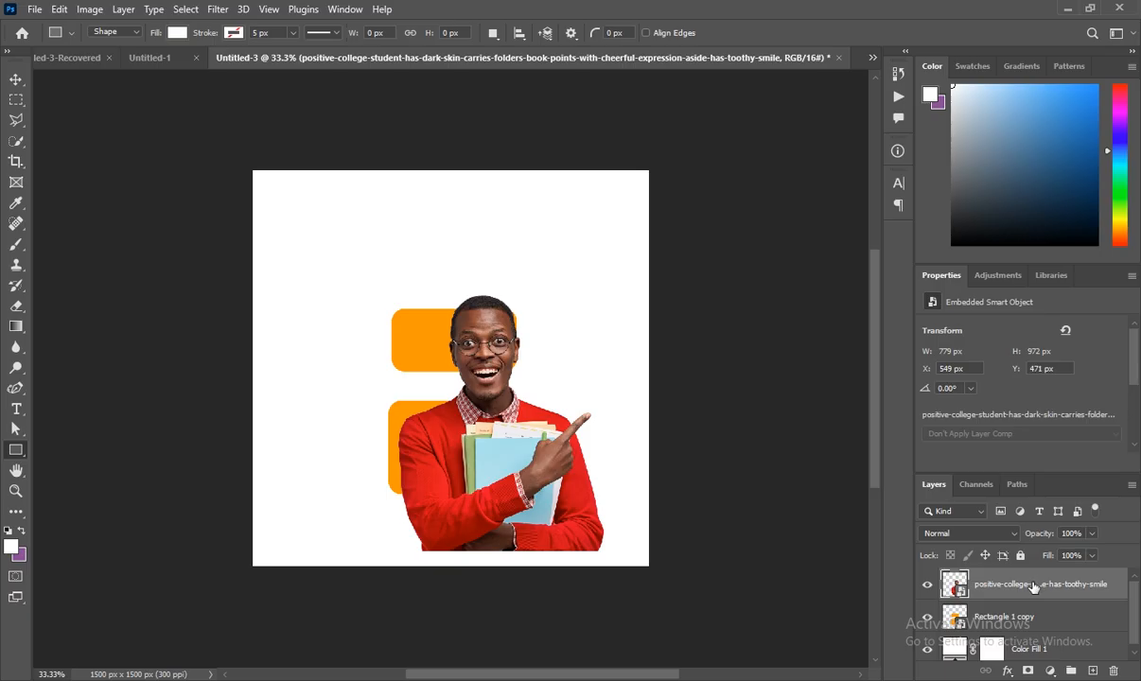
key(ctrl+t)
drag(464, 442, 438, 423)
drag(563, 494, 543, 474)
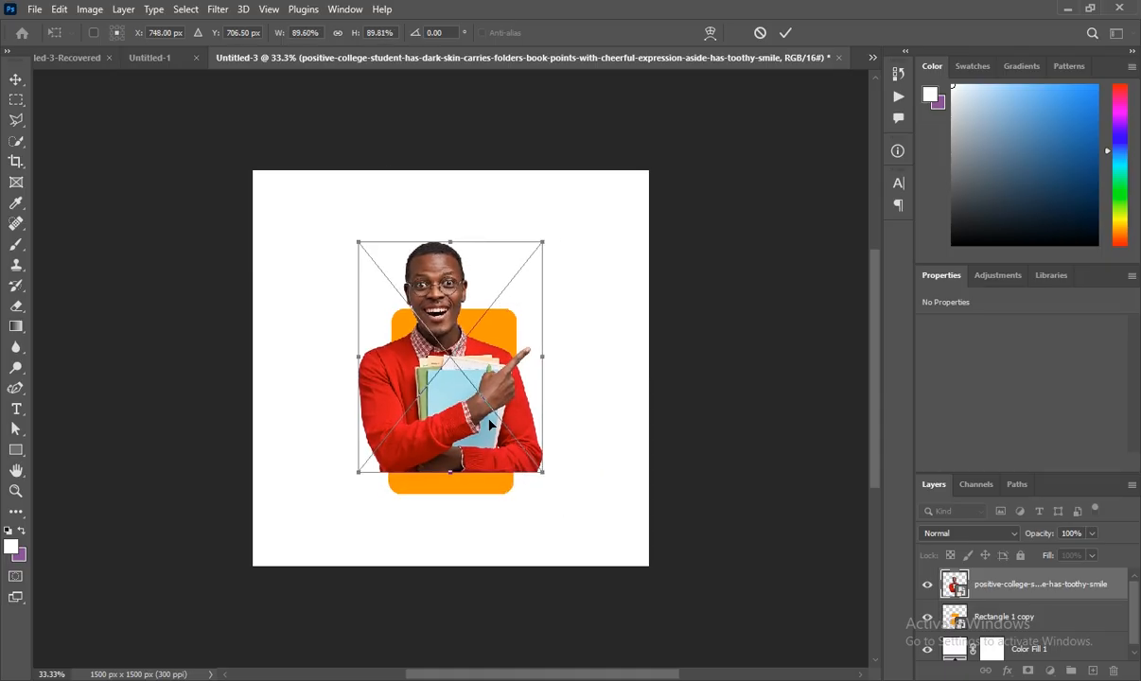
drag(473, 411, 479, 434)
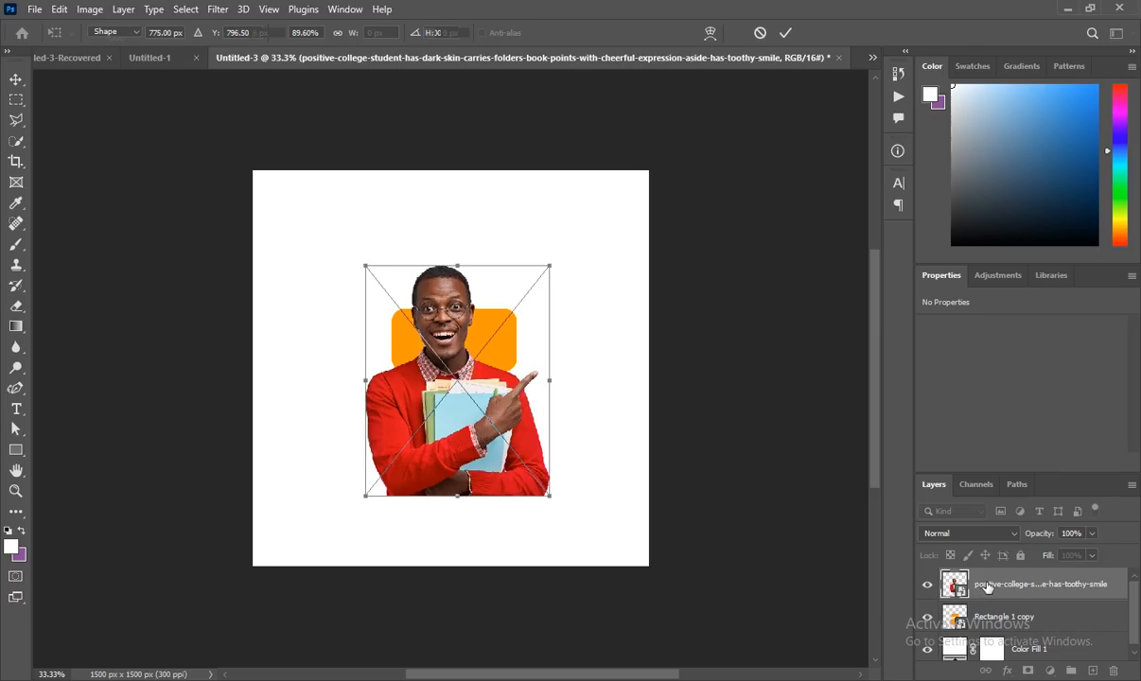
key(Return)
key(u)
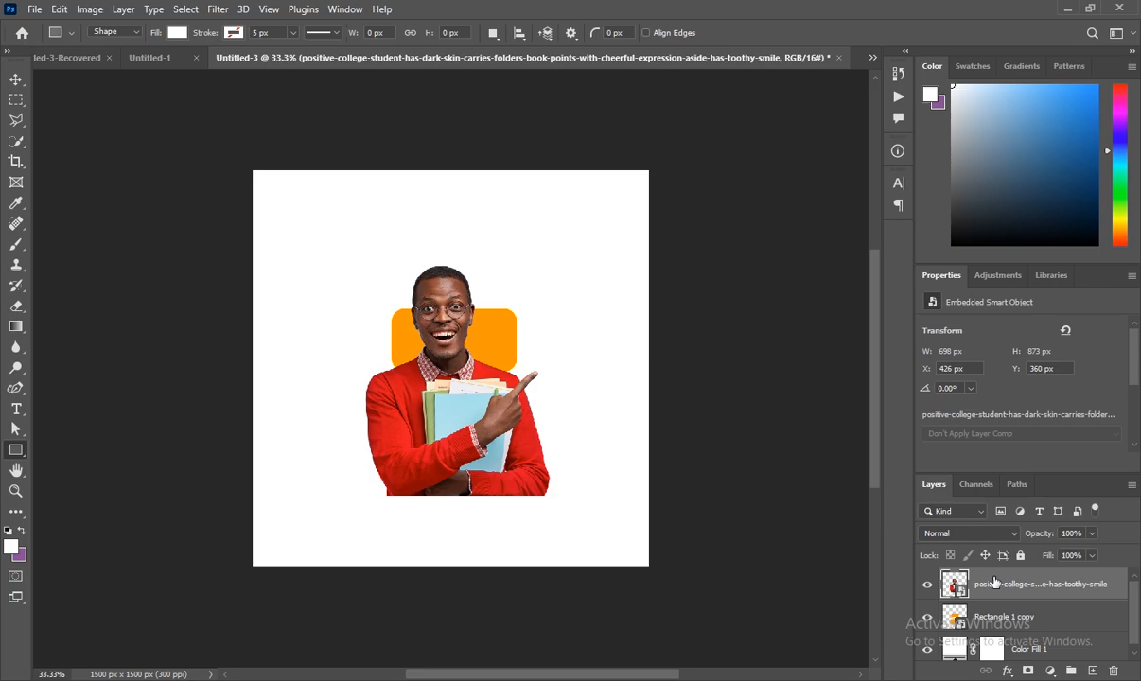
Step: Duplicate the student layer and clip the original lower copy to the orange rectangles with a clipping mask
key(ctrl+j)
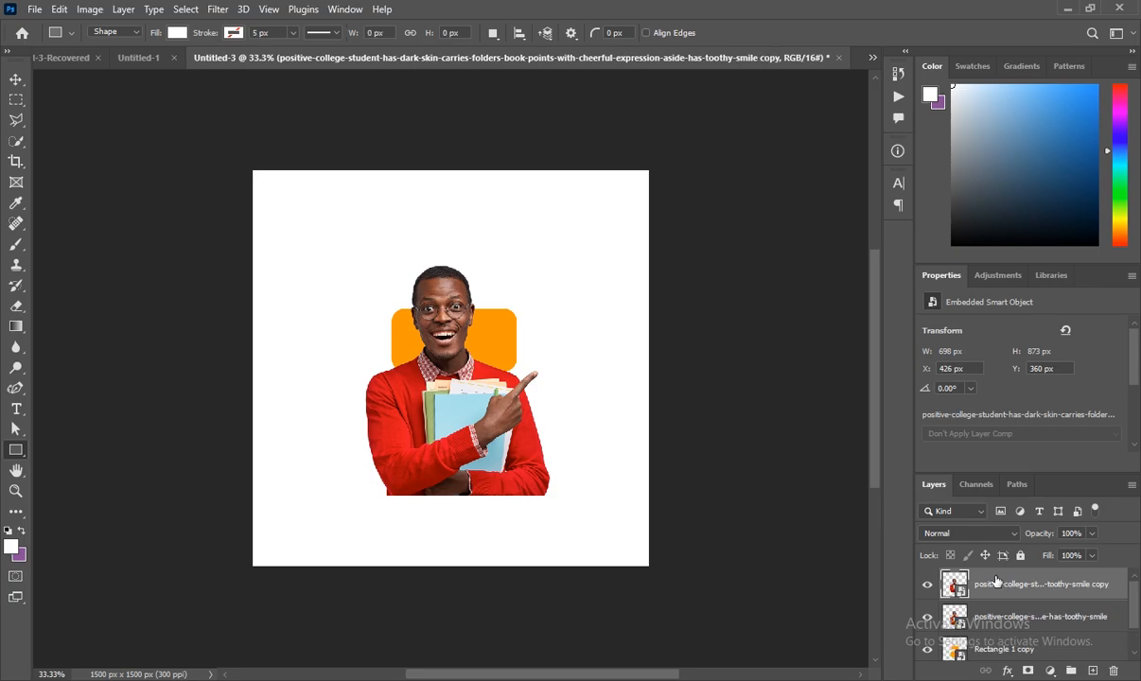
click(998, 626)
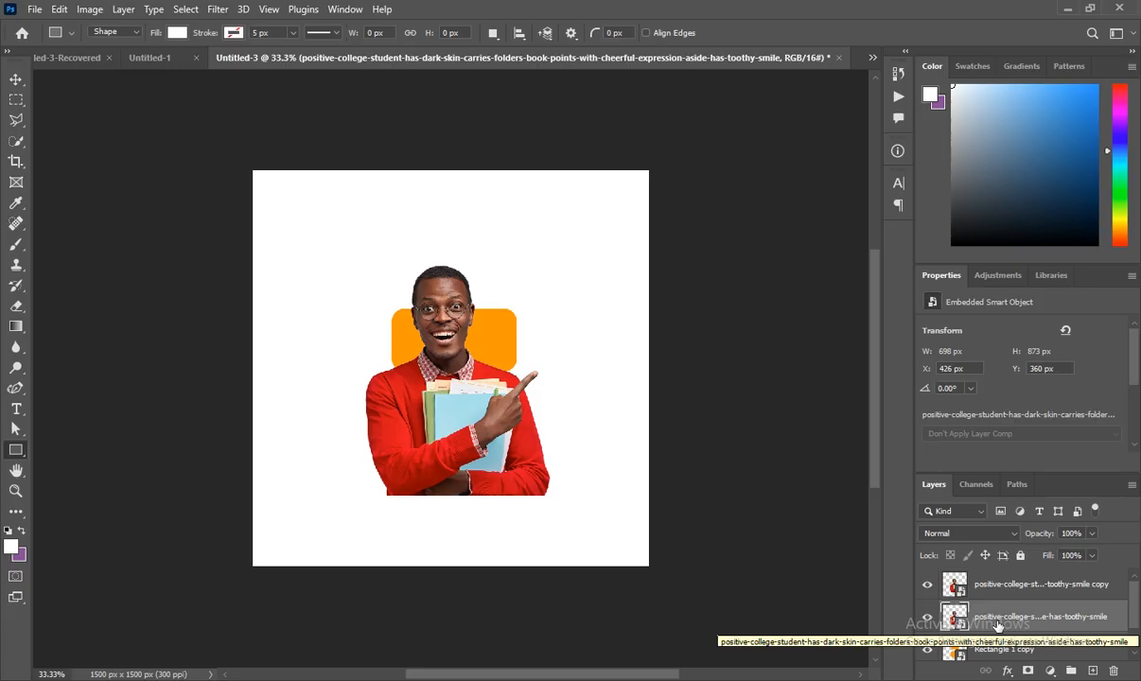
right_click(1004, 625)
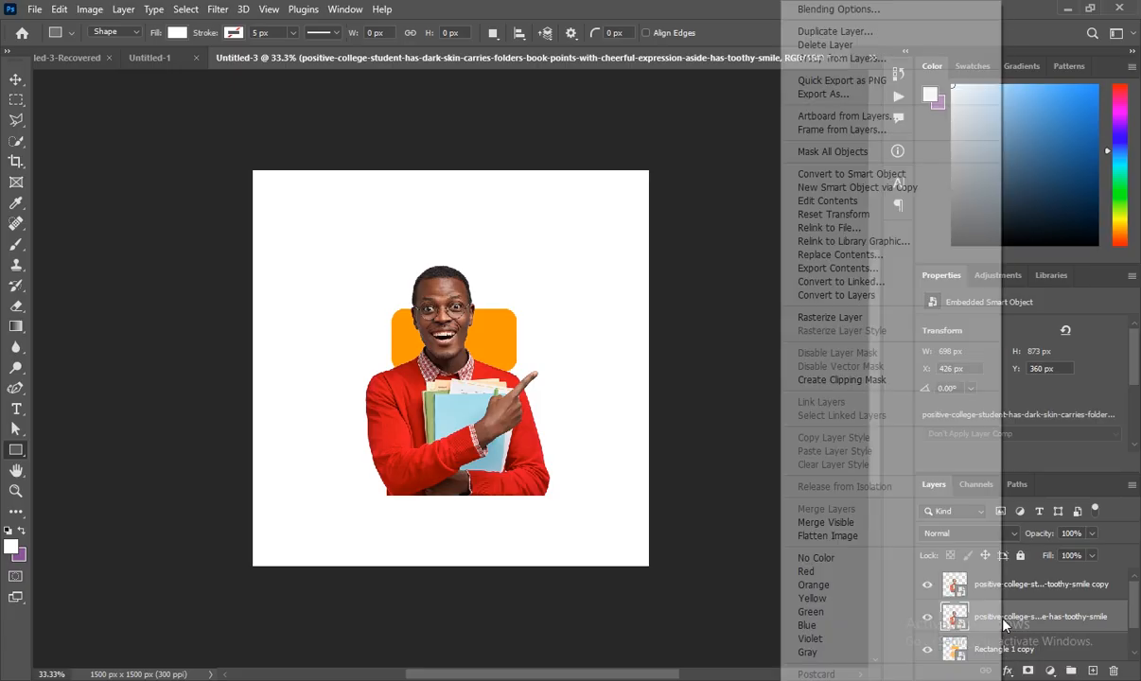
click(864, 381)
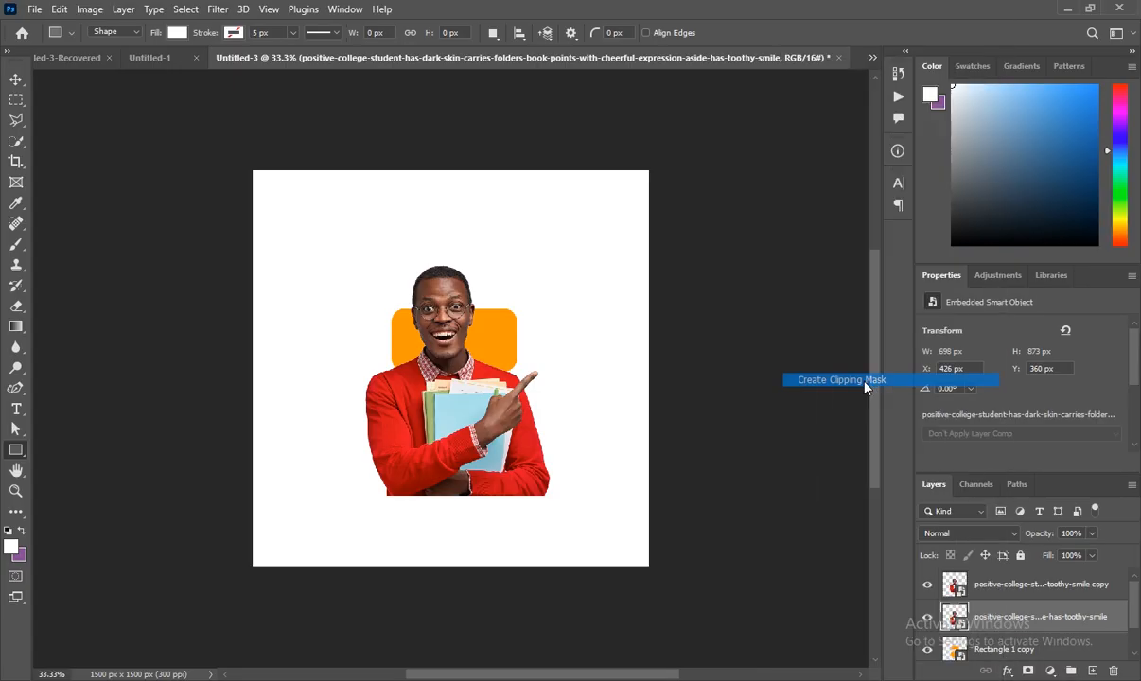
Step: Add a layer mask to the top student copy and brush black over the body parts outside the rectangles, keeping the head
click(990, 593)
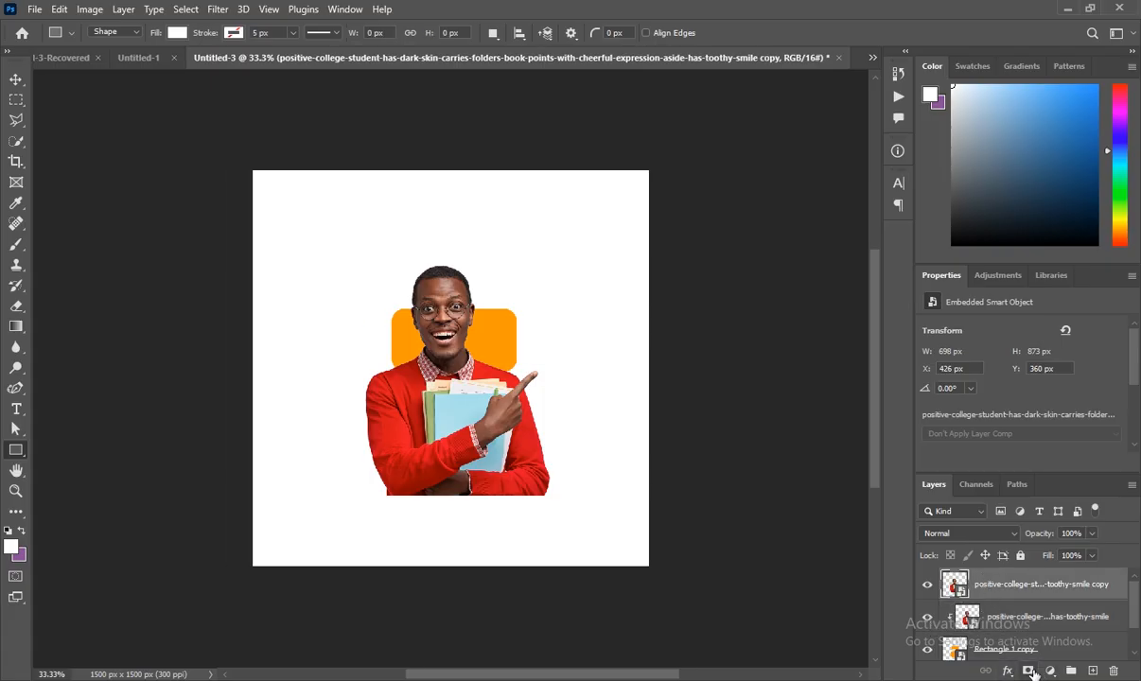
click(1028, 671)
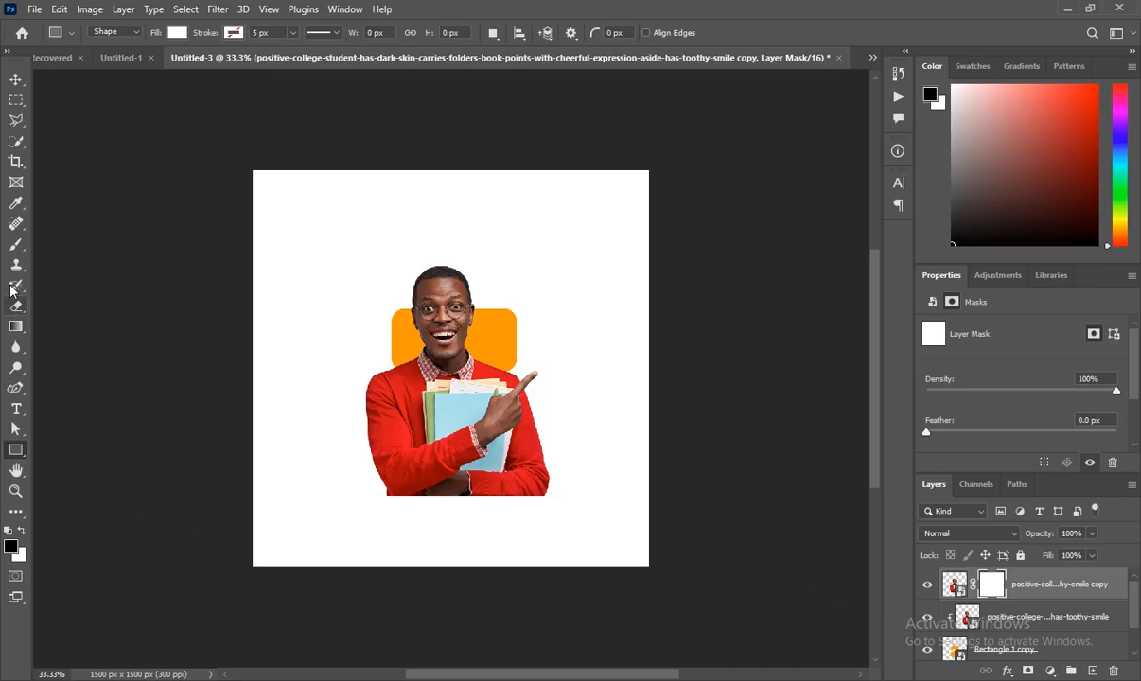
click(16, 244)
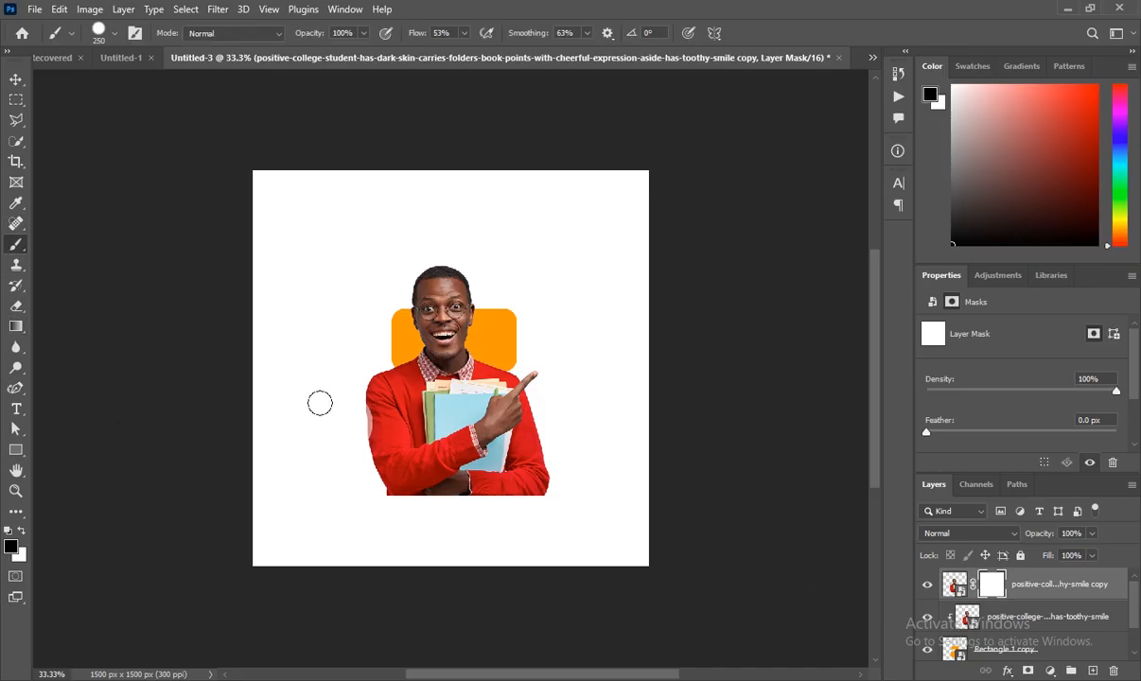
mouse_move(319, 404)
mouse_down()
mouse_move(349, 501)
mouse_move(358, 405)
mouse_move(340, 322)
mouse_up()
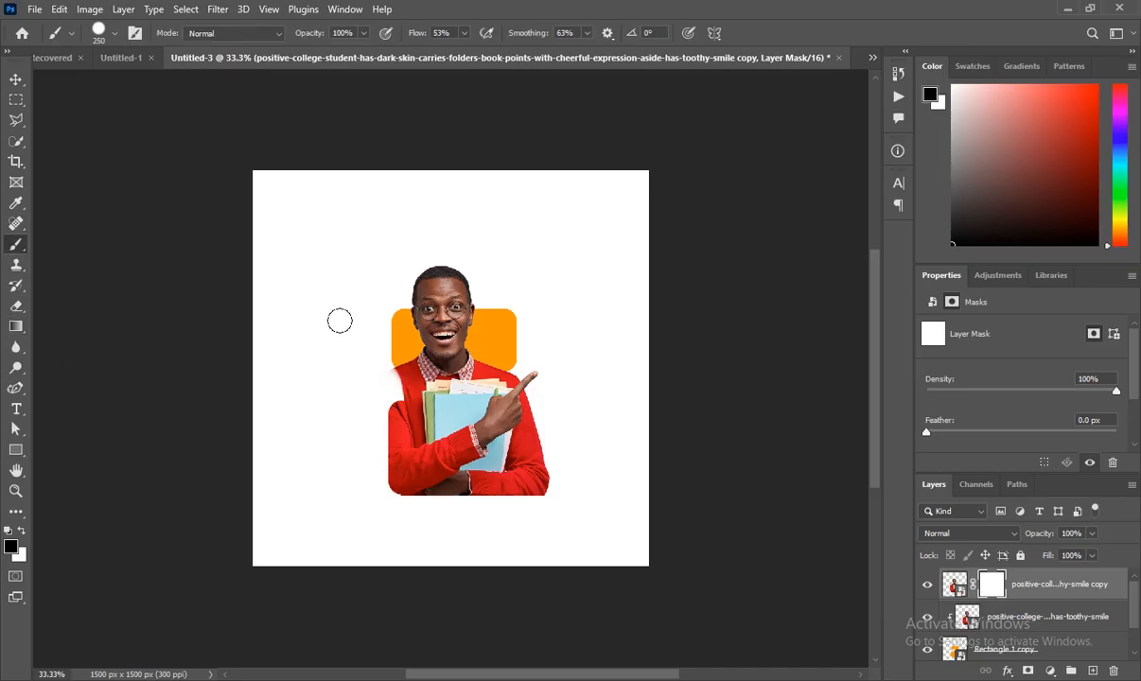
mouse_move(519, 442)
mouse_down()
mouse_move(566, 452)
mouse_move(560, 395)
mouse_move(529, 426)
mouse_move(522, 352)
mouse_move(516, 430)
mouse_move(518, 371)
mouse_move(282, 369)
mouse_up()
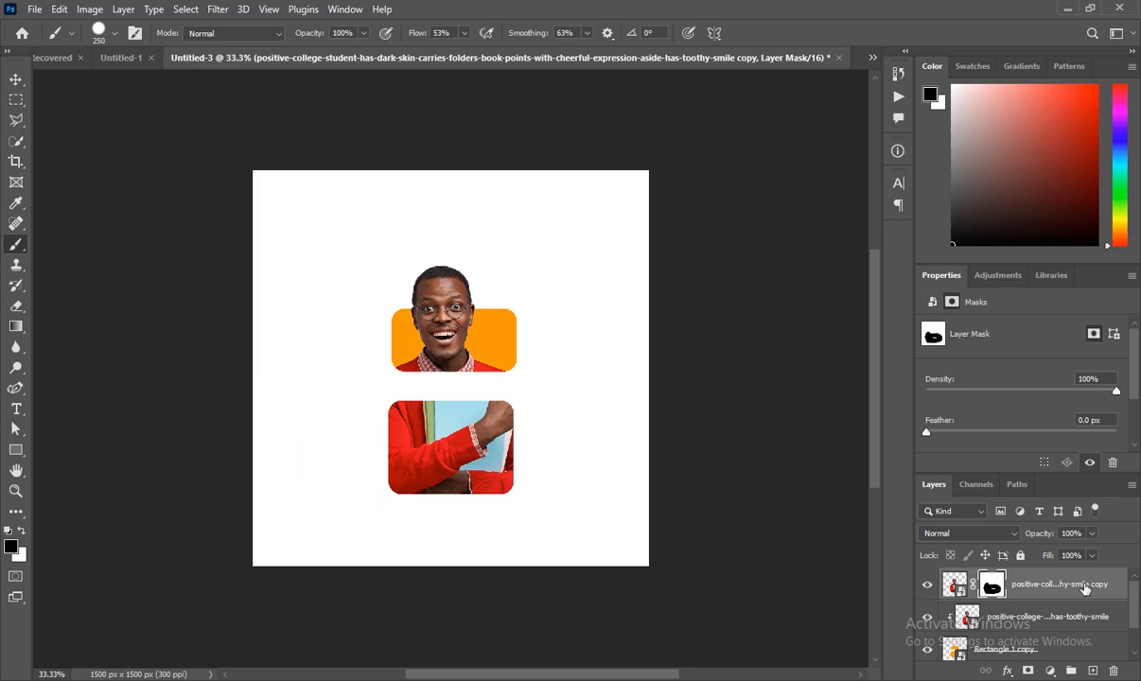
click(1086, 589)
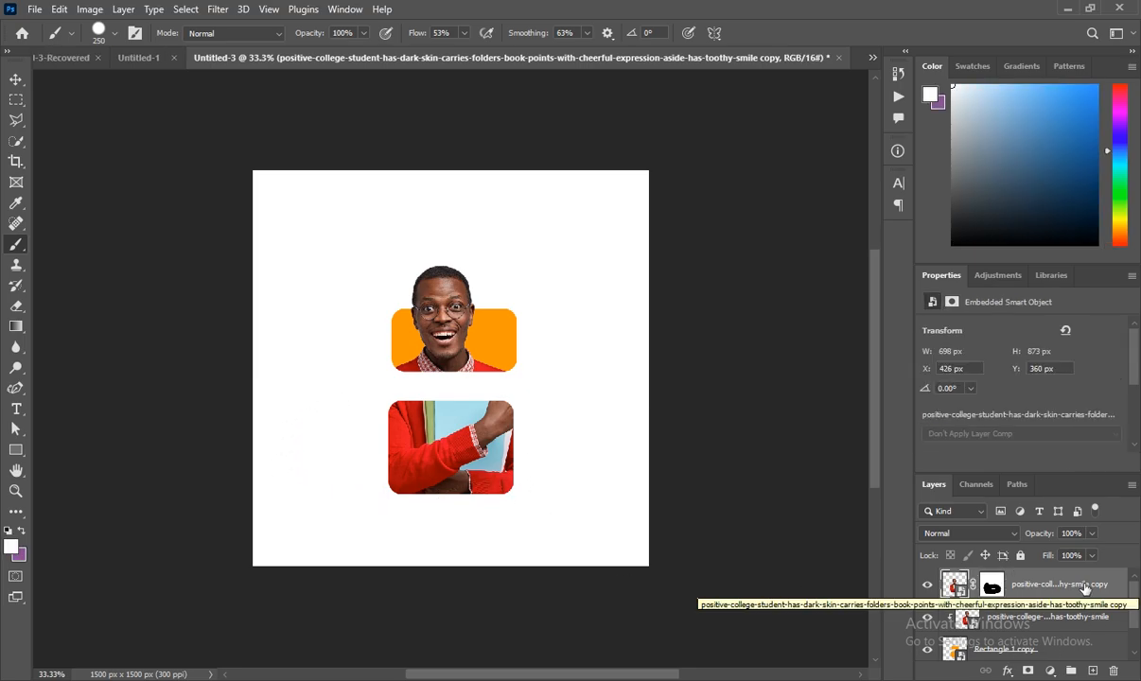